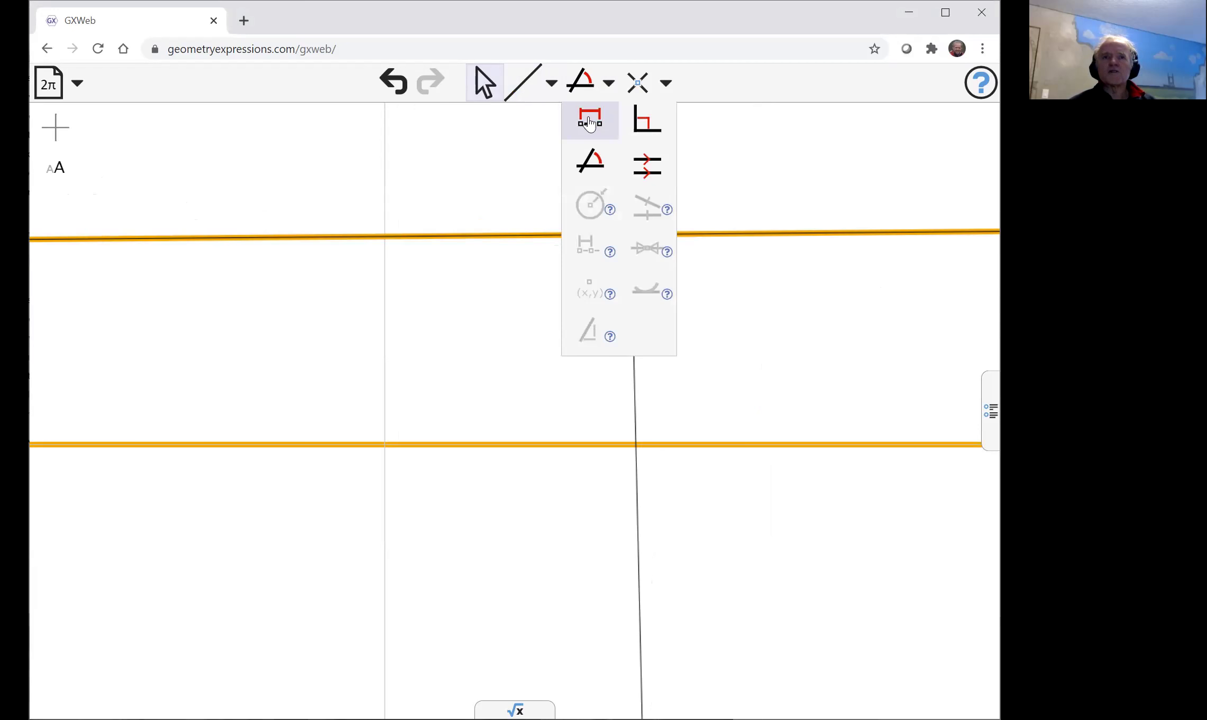
Constrain the near-horizontal line at distance a from the x-axis and the near-vertical line at distance a from the y-axis.
click(589, 122)
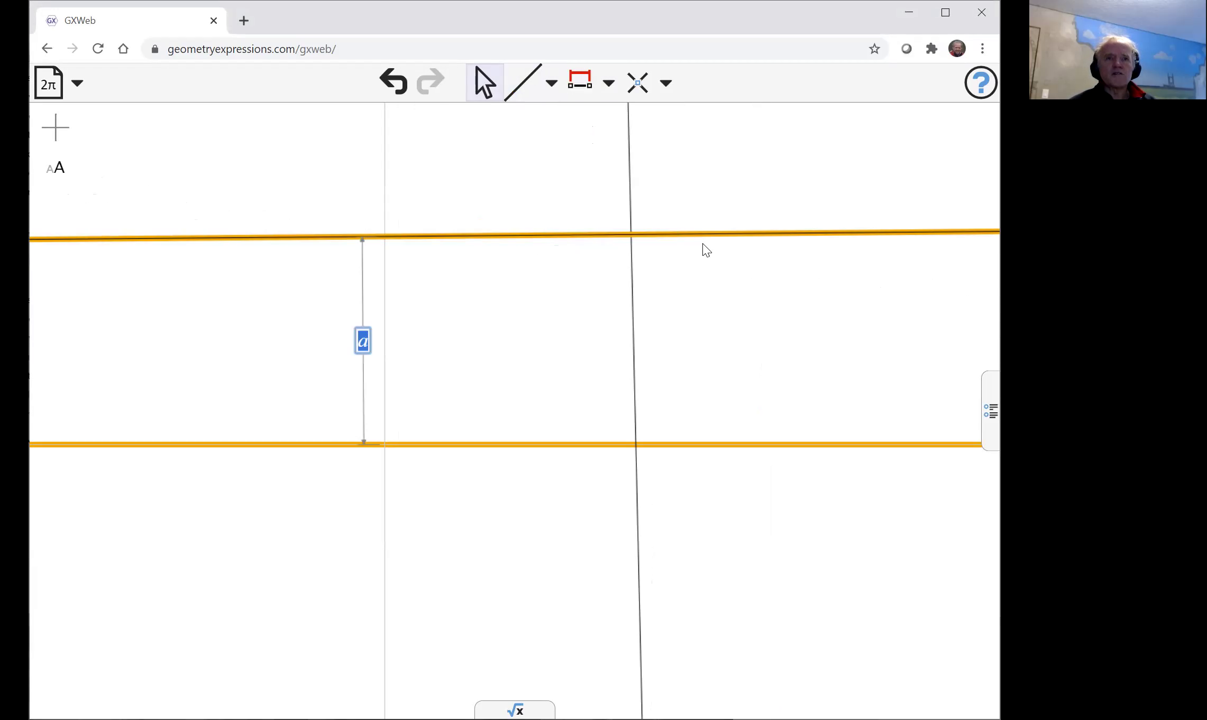
click(755, 276)
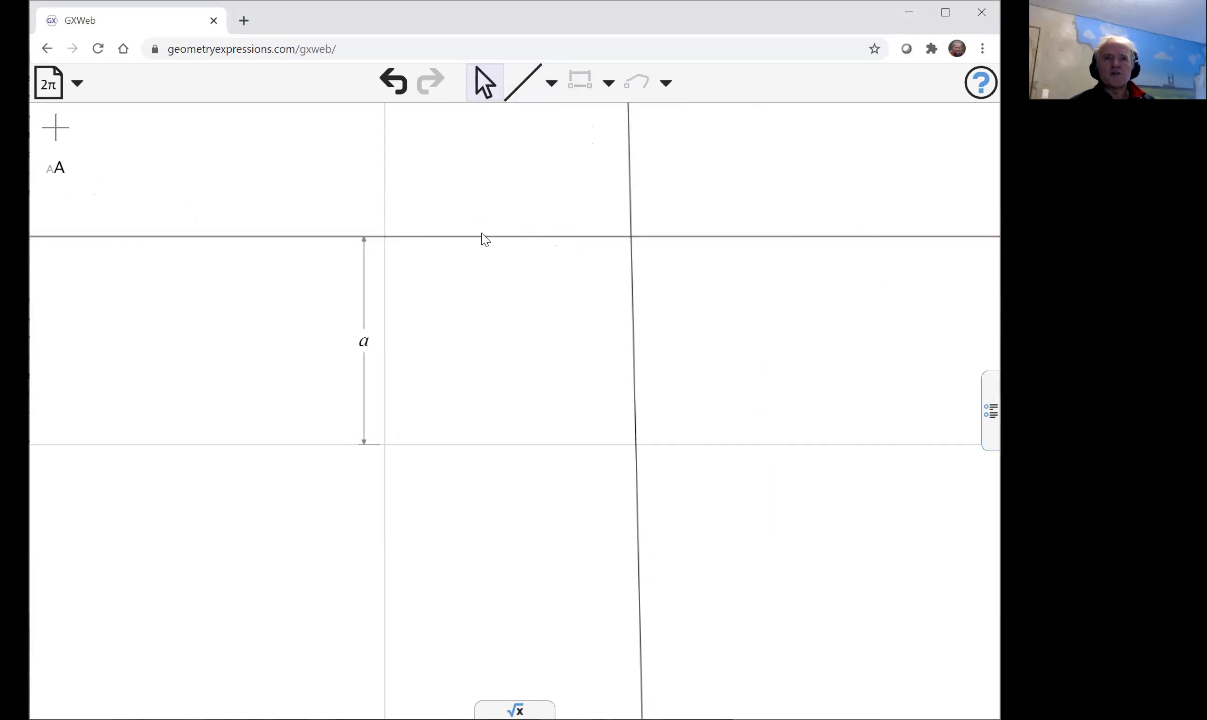
click(385, 179)
click(633, 324)
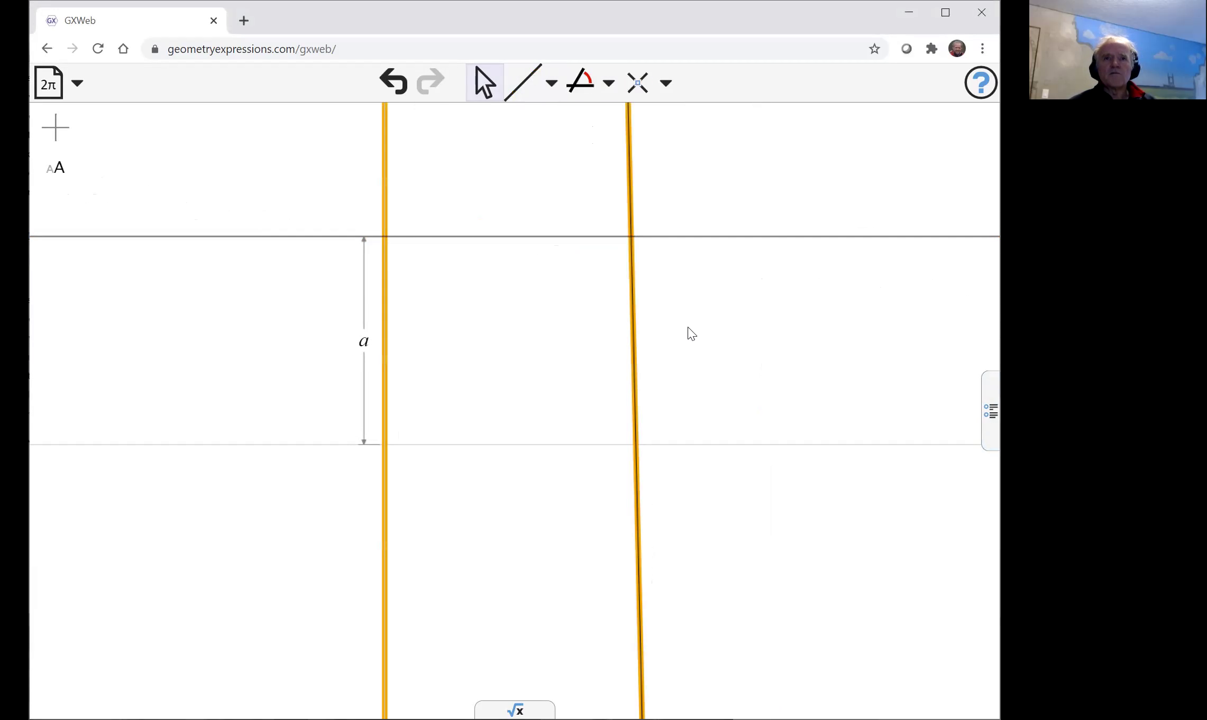
click(609, 85)
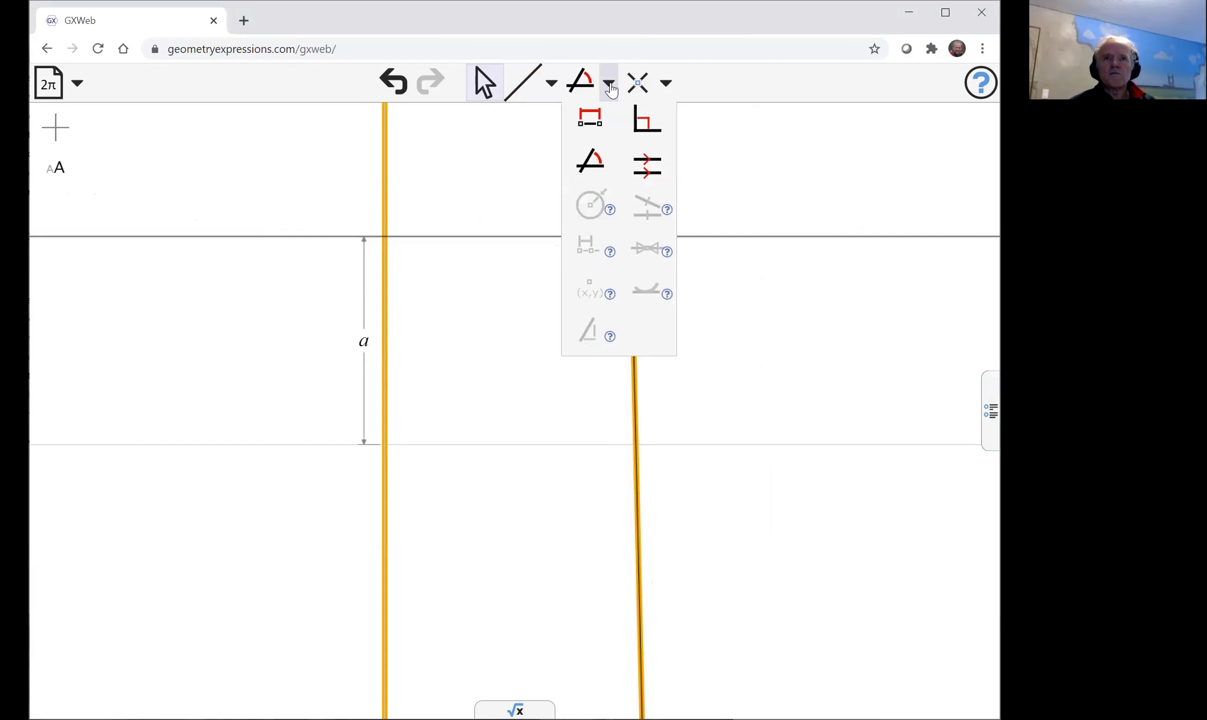
click(590, 121)
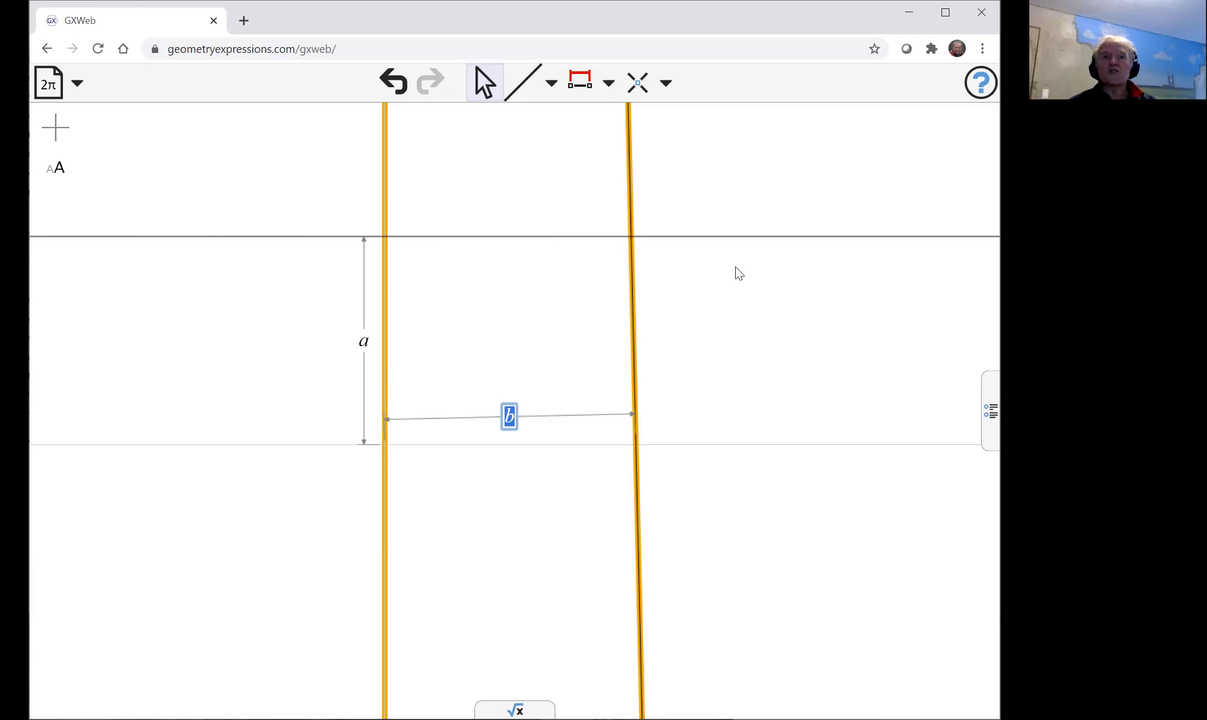
text(a)
key(Return)
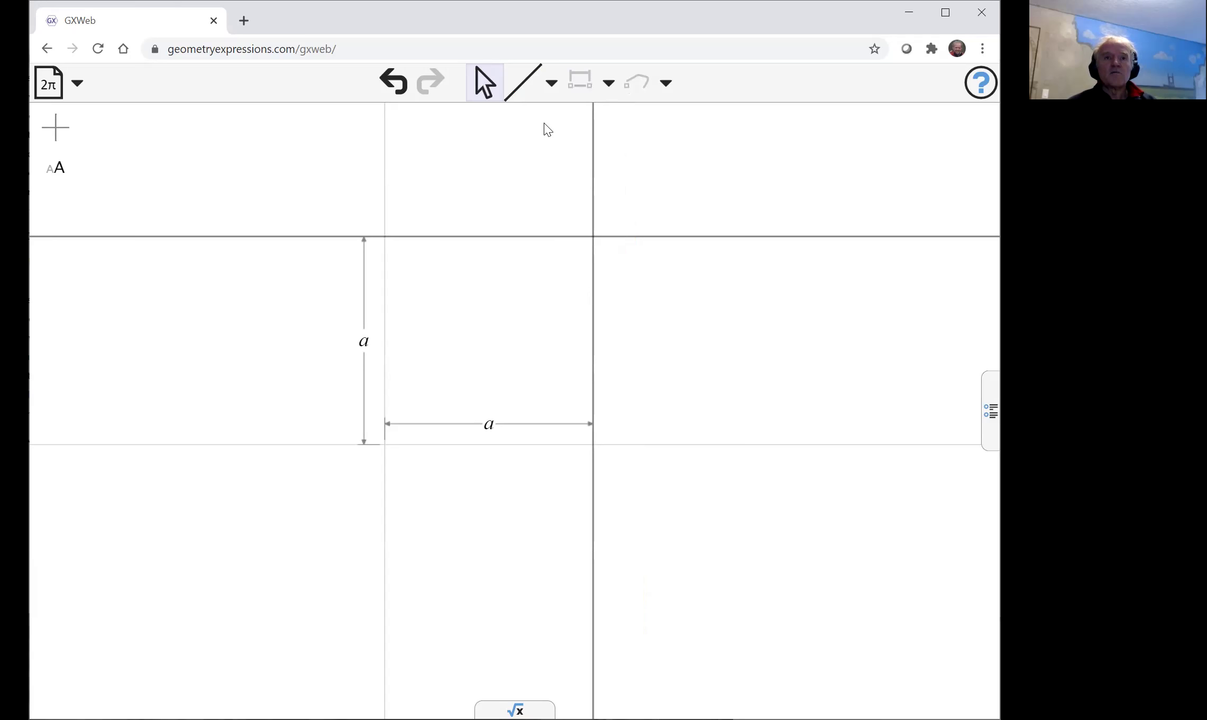
Draw a segment from the origin to the horizontal line beyond the vertical line, and another from that endpoint down to the x-axis.
click(551, 85)
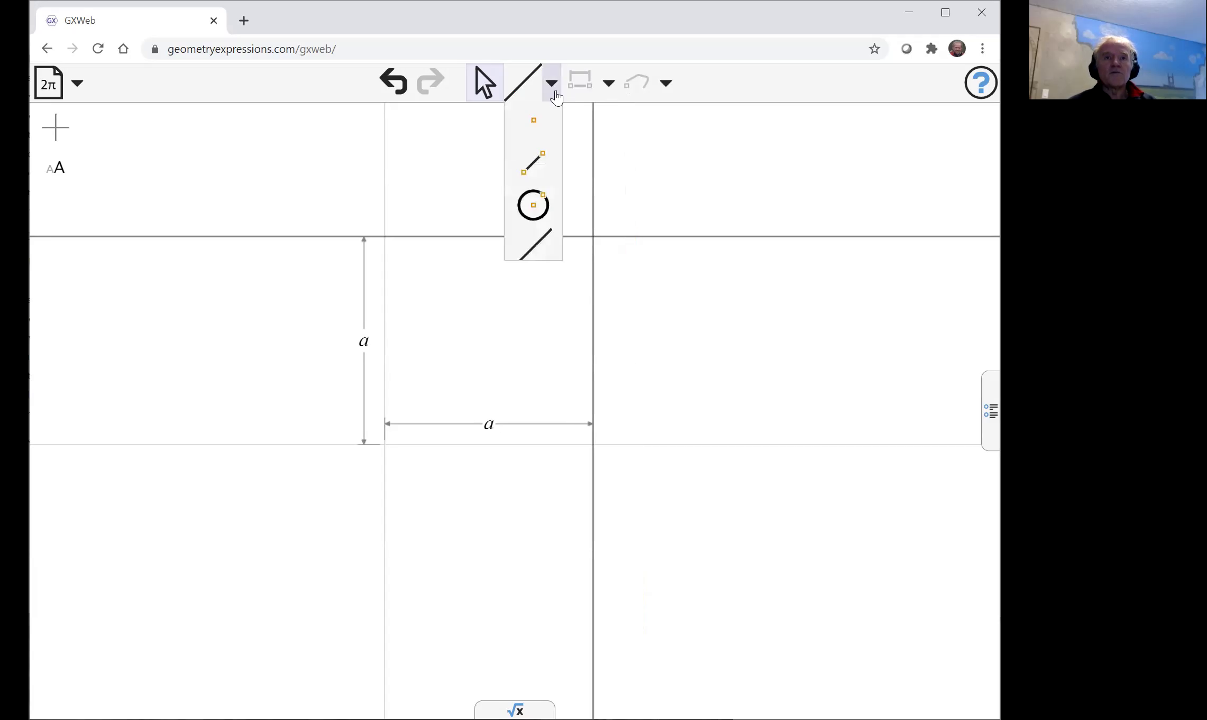
click(540, 168)
click(384, 443)
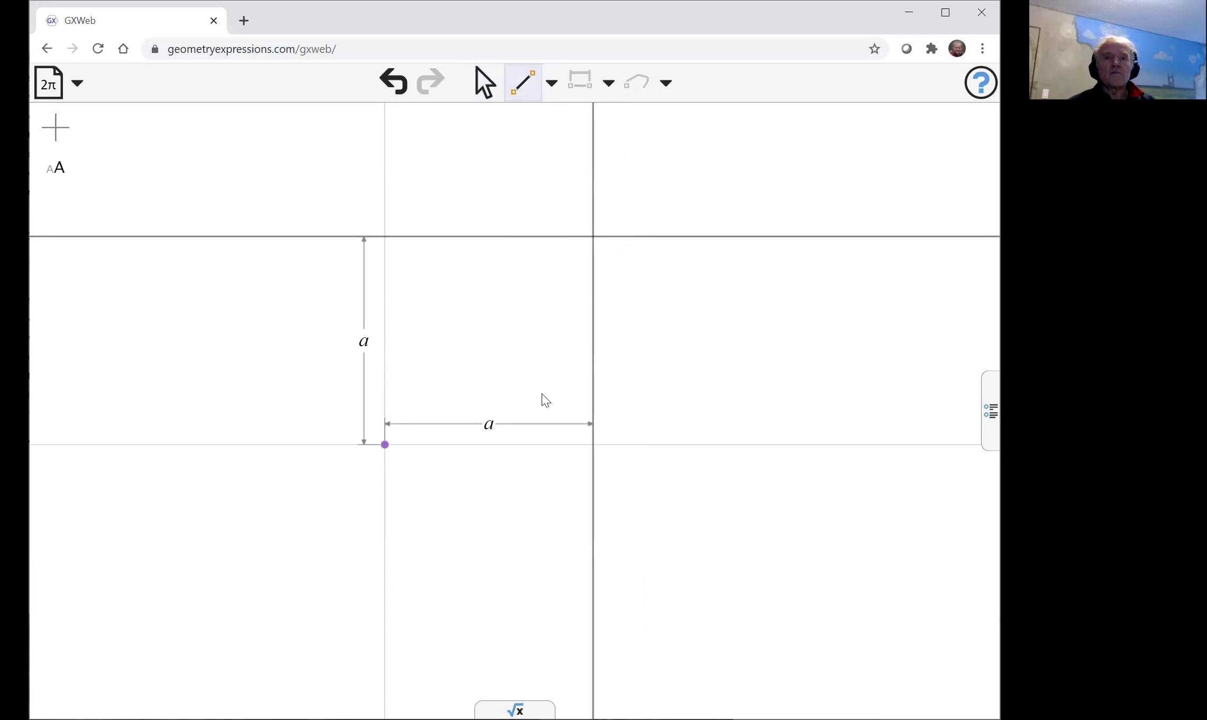
click(768, 236)
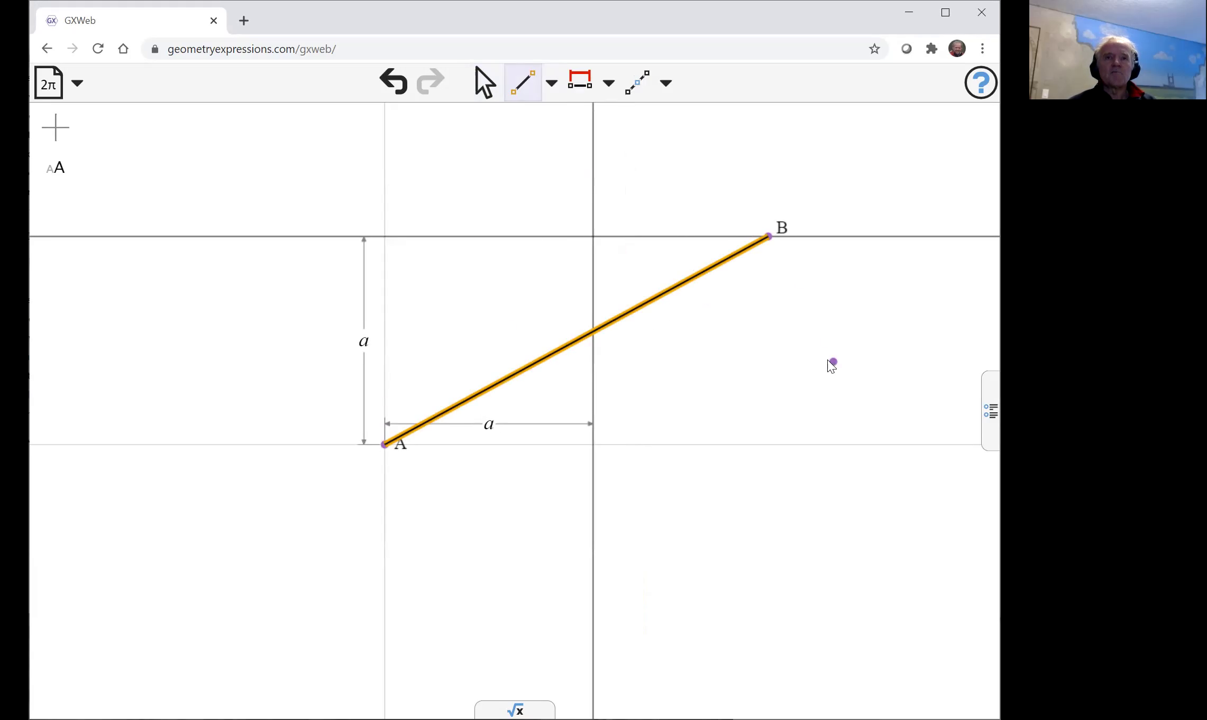
click(769, 237)
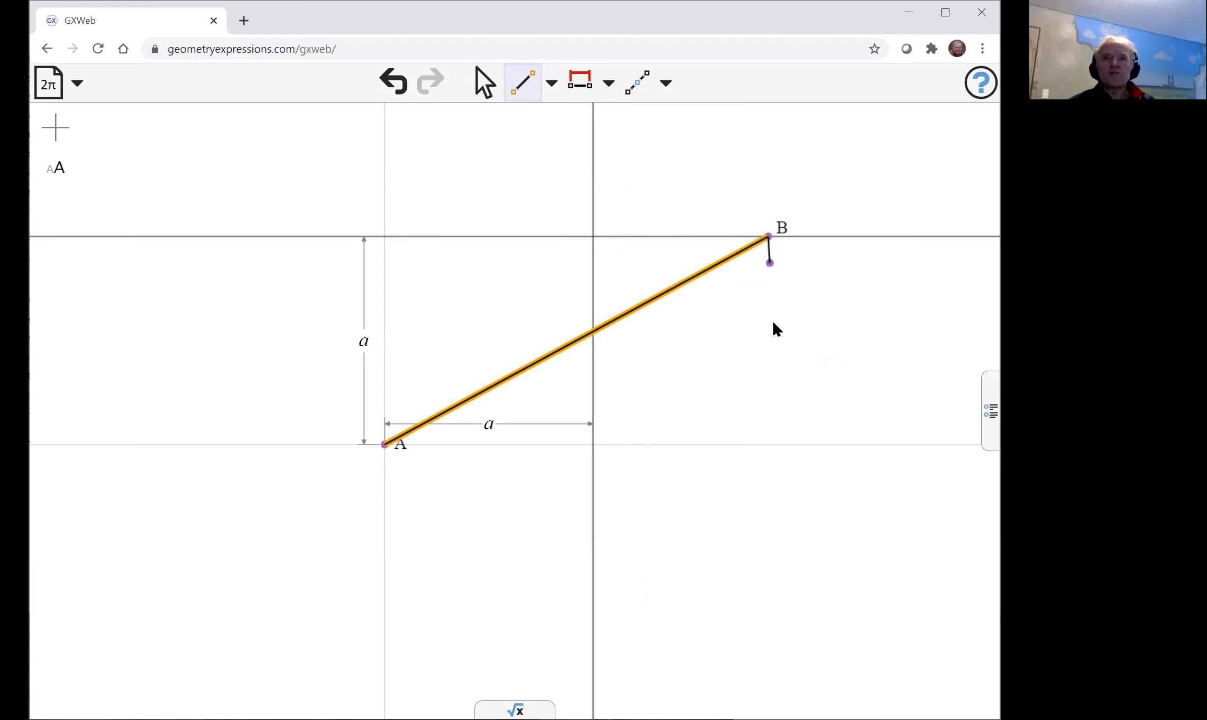
click(763, 443)
key(Escape)
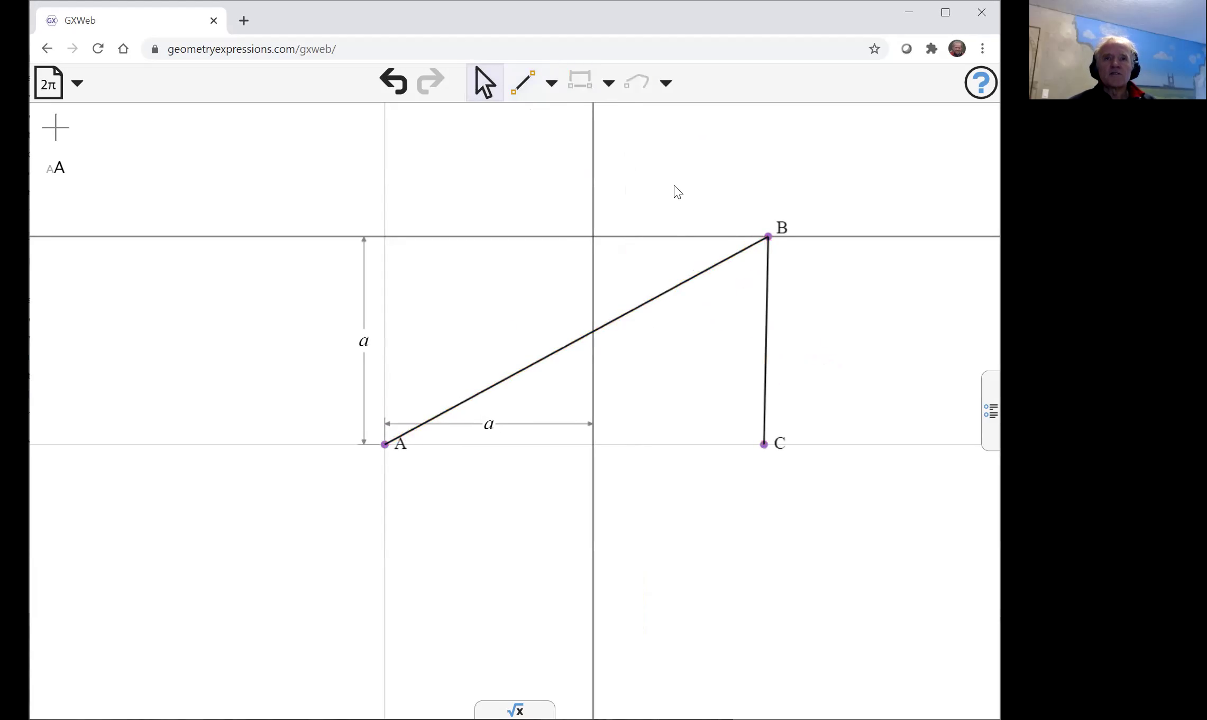
Constrain segment BC to be perpendicular to the x-axis.
click(766, 312)
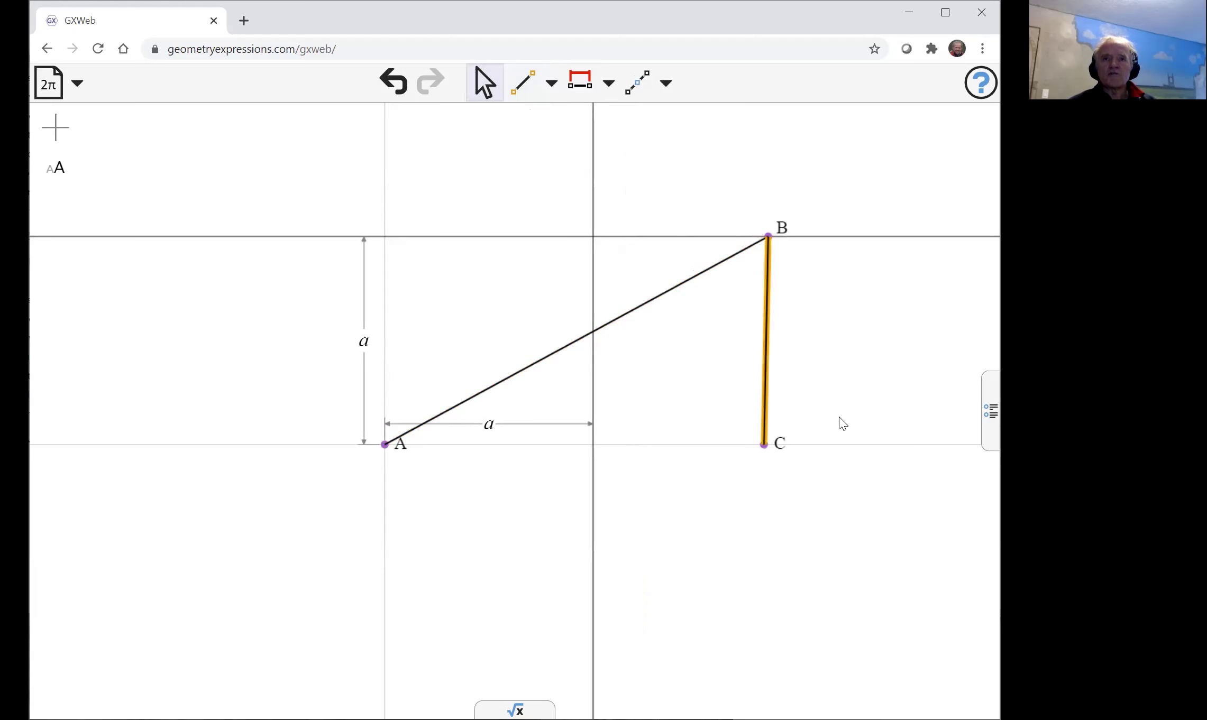
shift+click(841, 445)
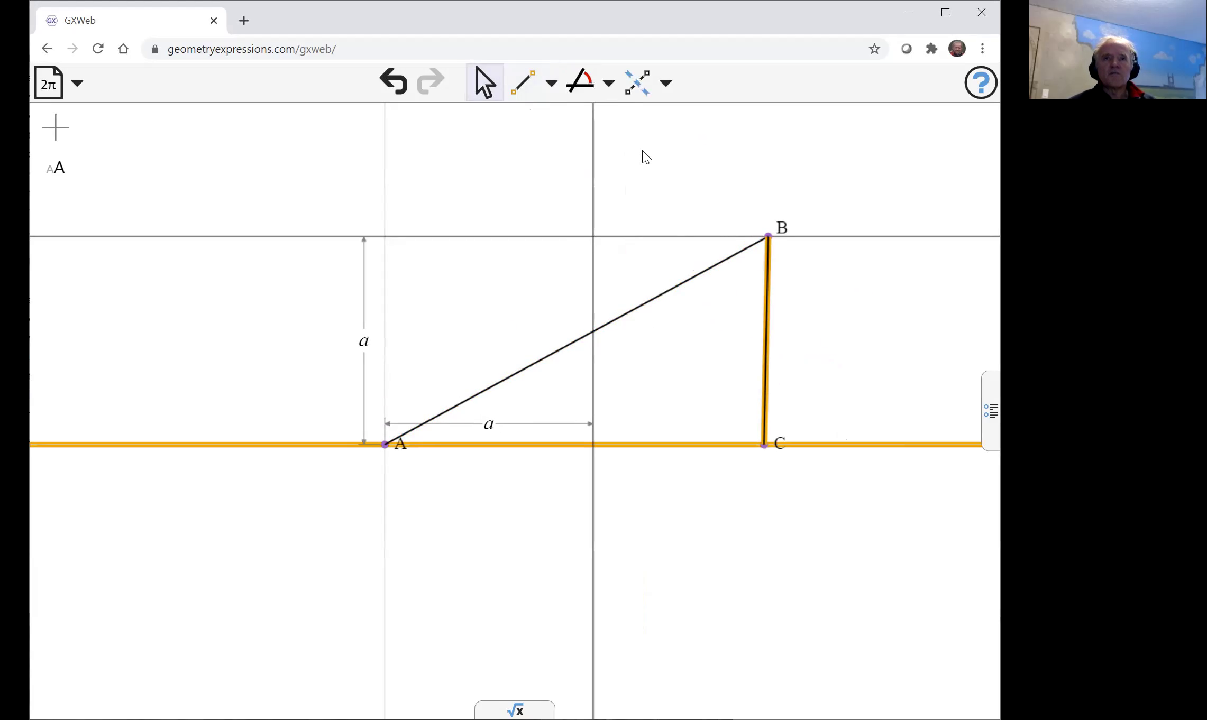
click(608, 84)
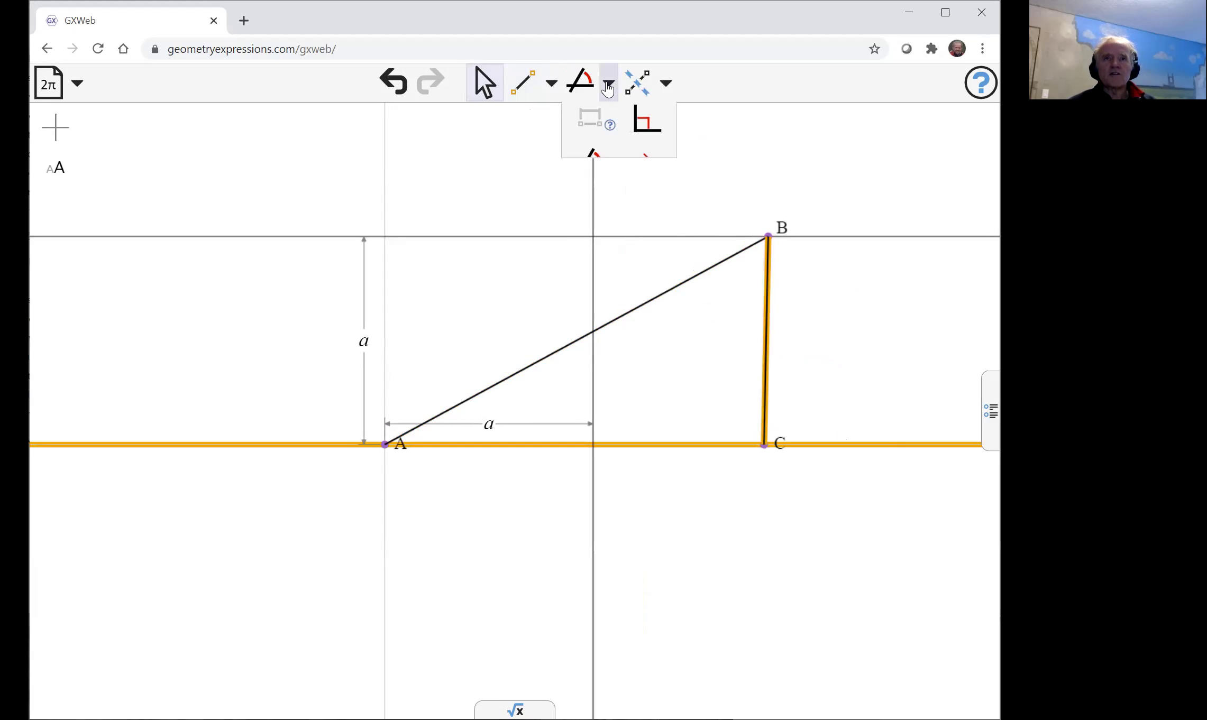
click(650, 118)
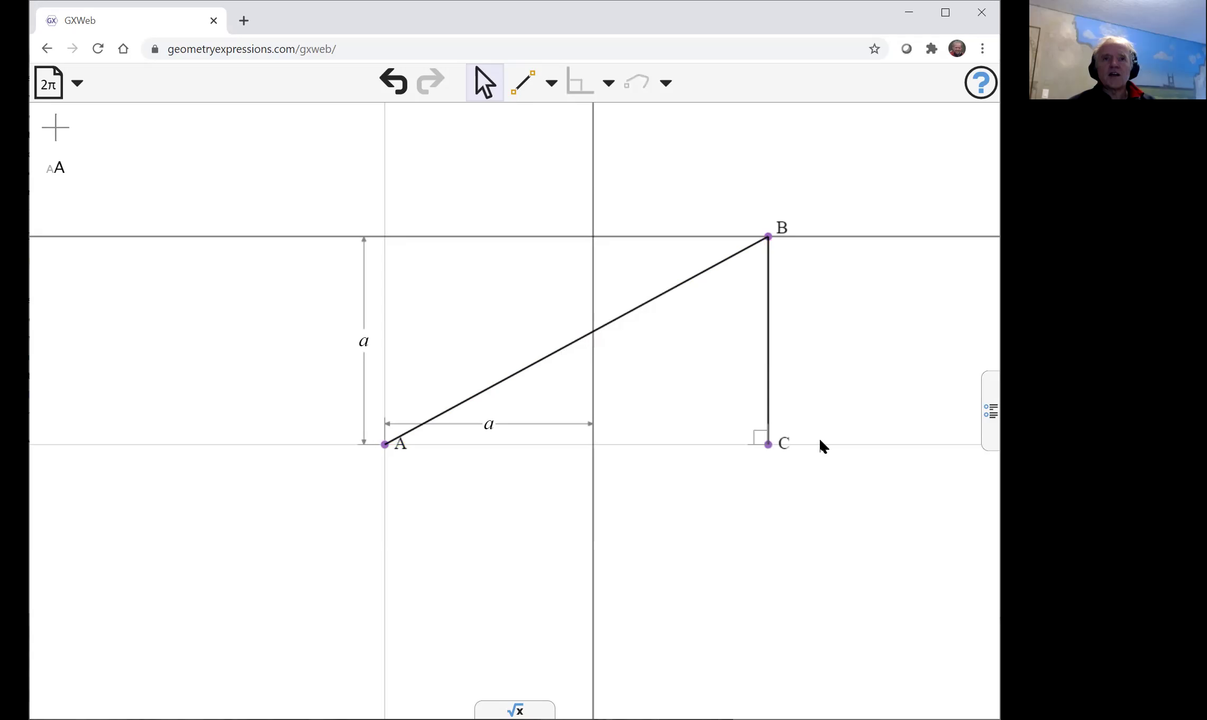
Draw a segment from C to a point on the y-axis, and another from that point to where AB crosses the vertical line.
click(525, 83)
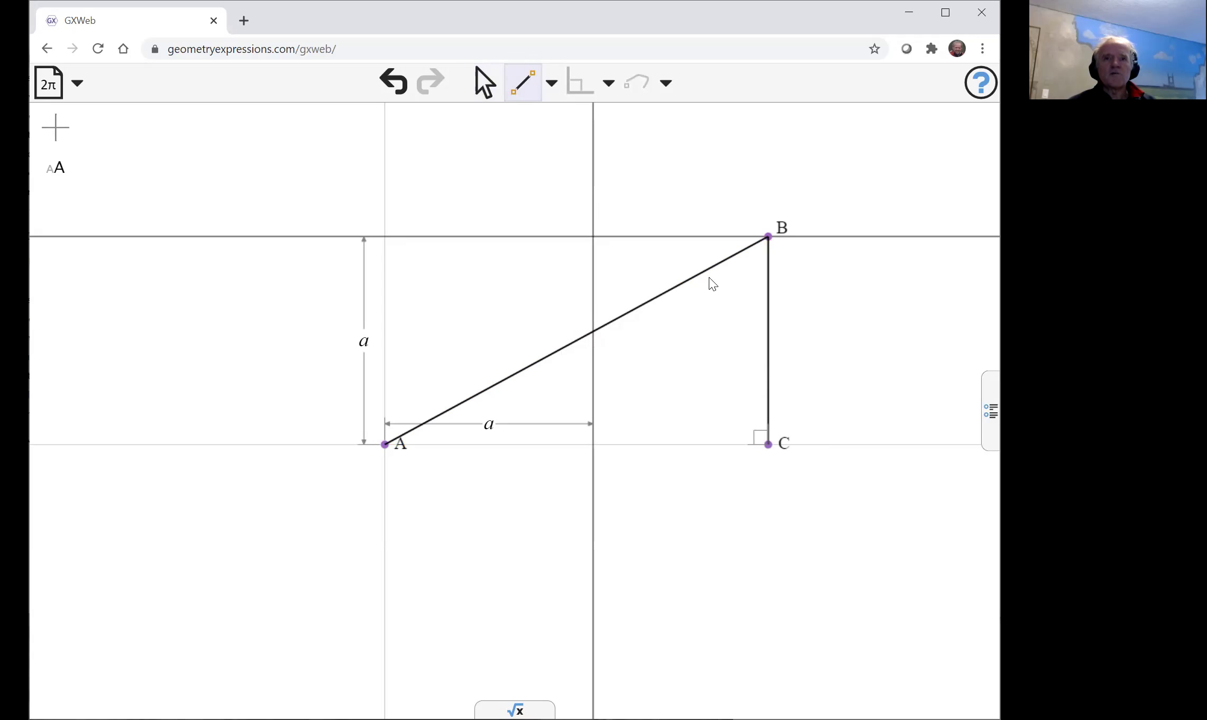
drag(767, 445, 390, 339)
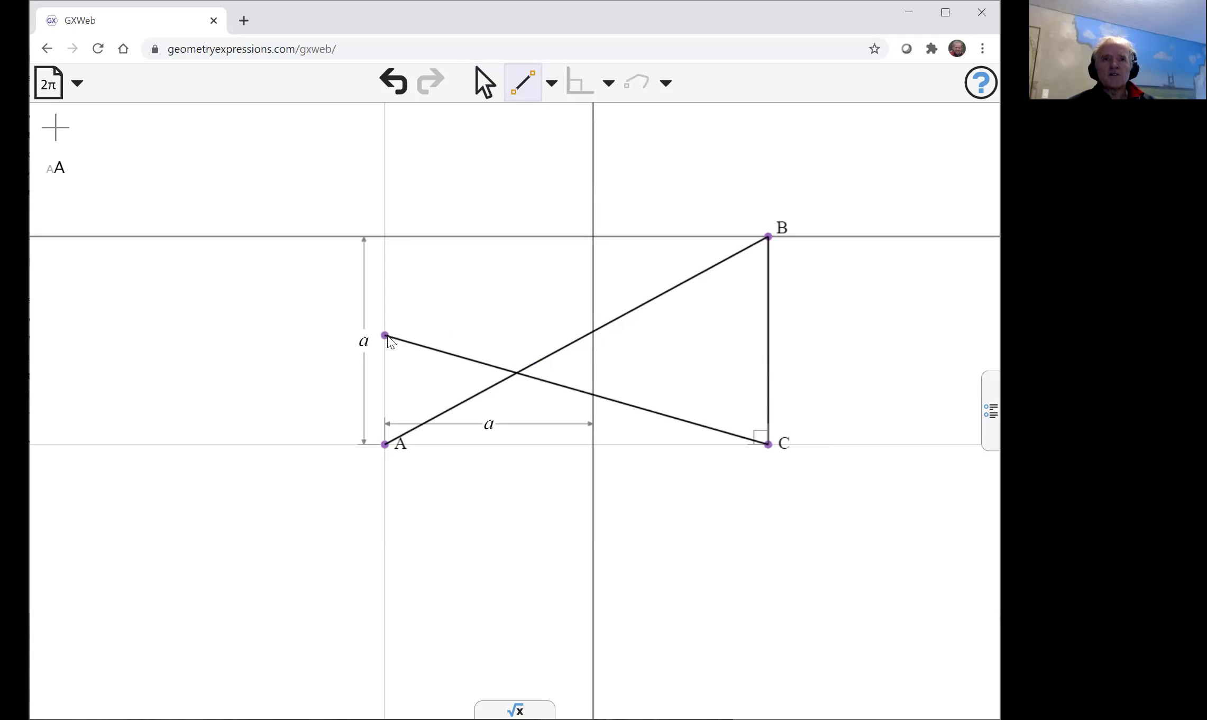
drag(389, 339, 385, 338)
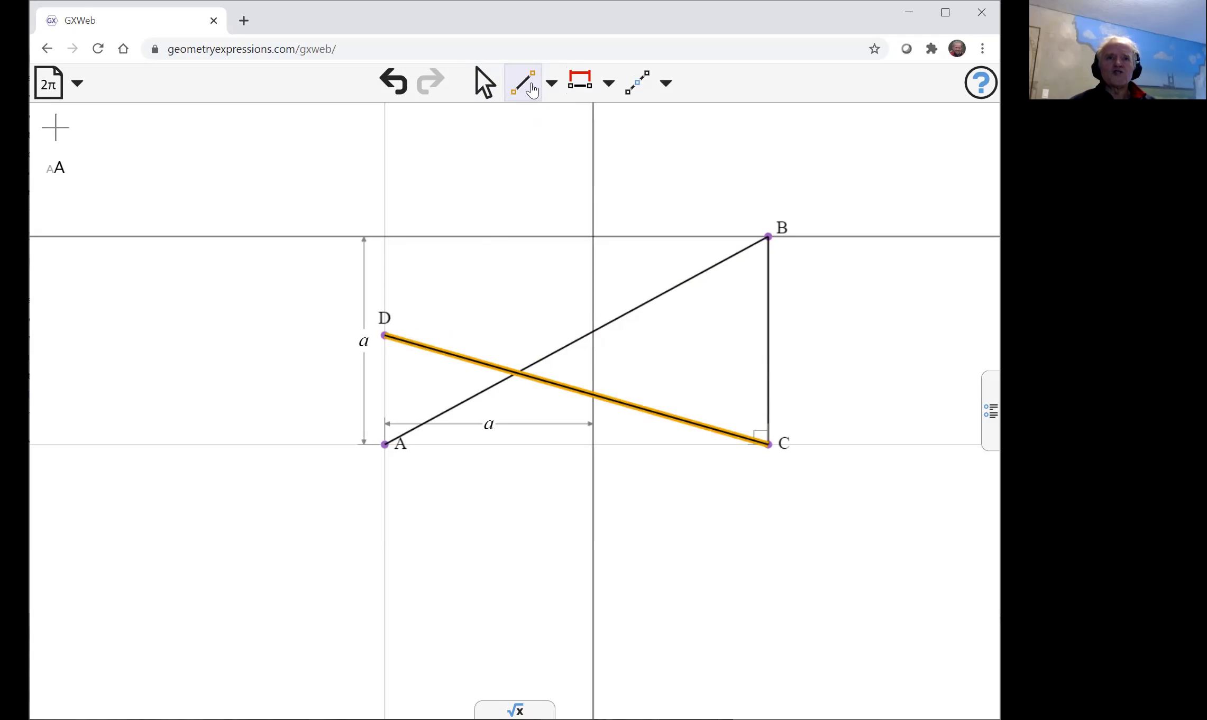
drag(443, 337, 593, 331)
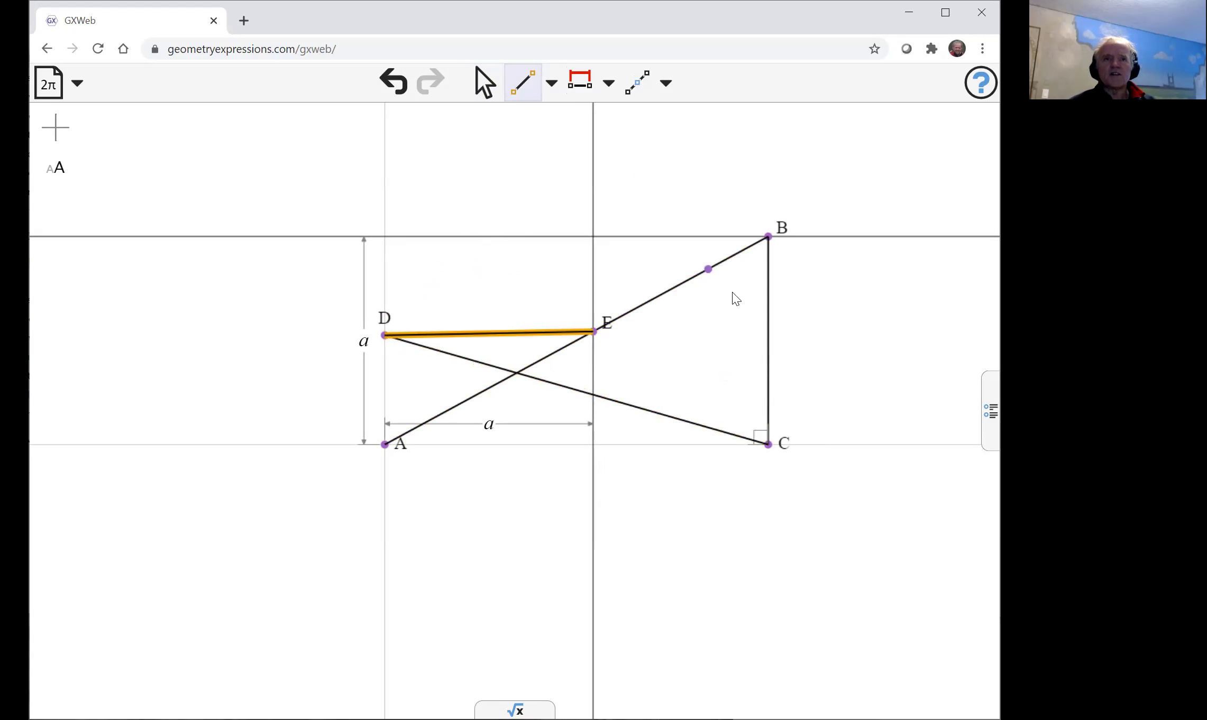
click(485, 83)
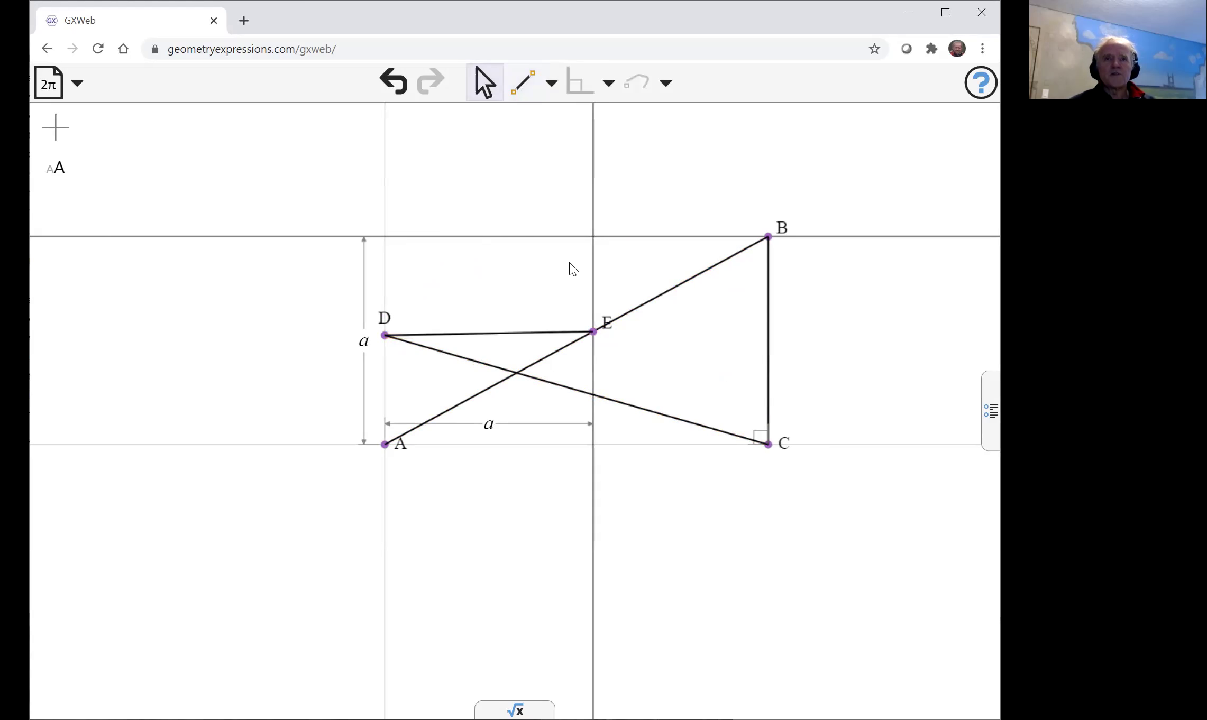
Constrain segment DE to be perpendicular to the vertical line through E.
click(540, 333)
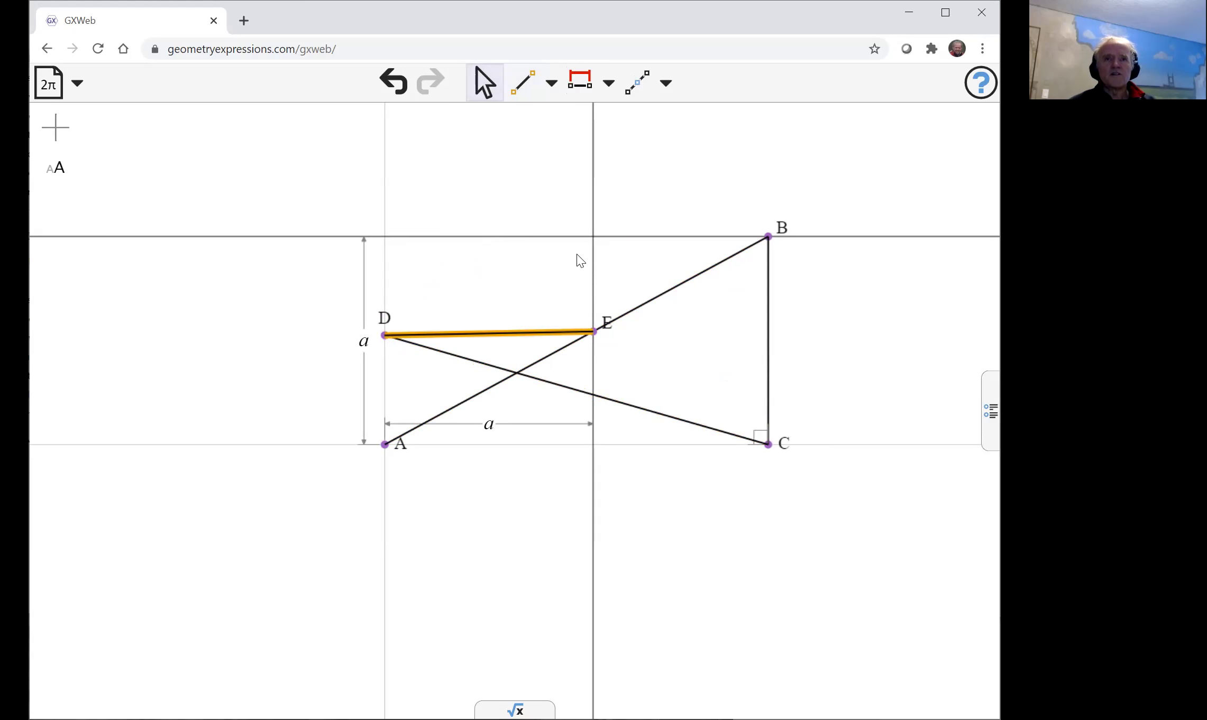
shift+click(592, 262)
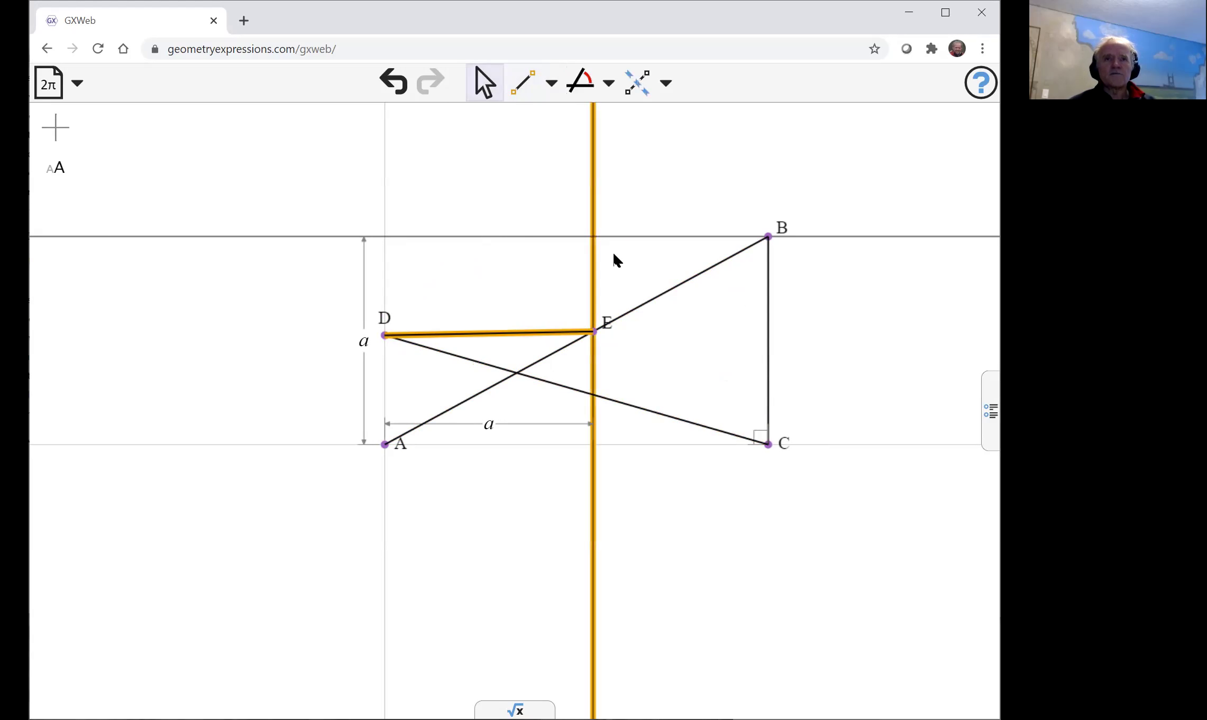
click(608, 83)
click(643, 108)
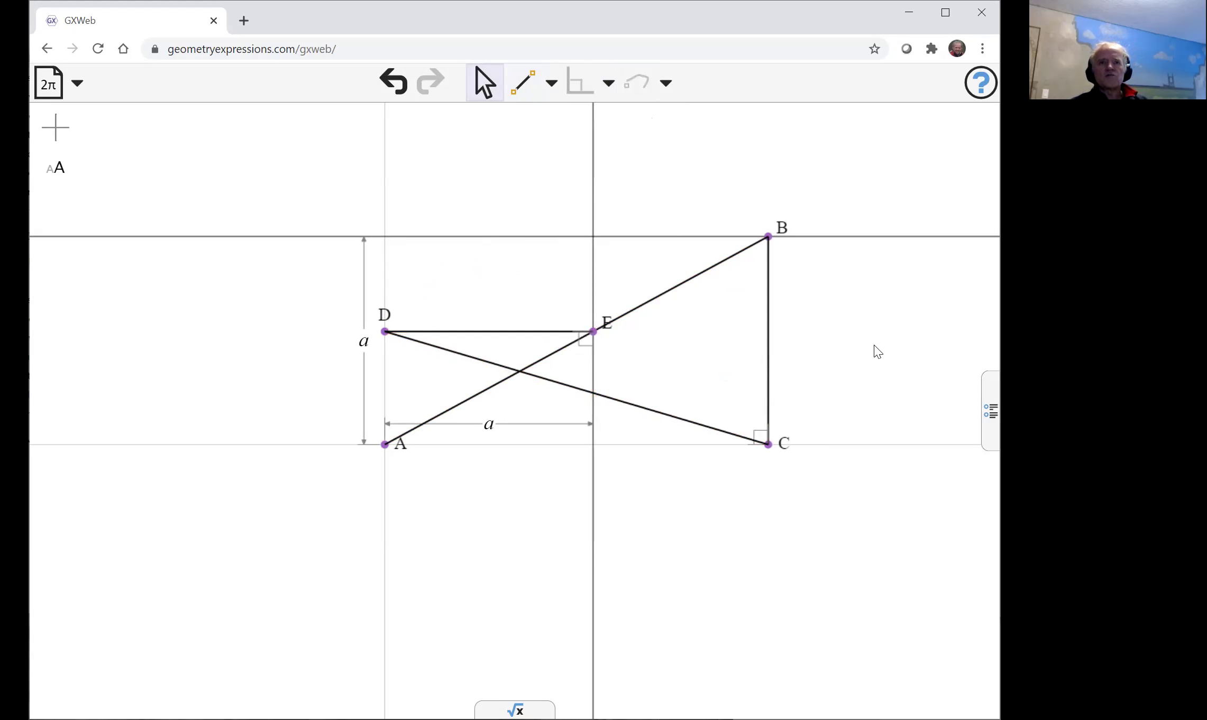
Constrain the angle between segment AB and the x-axis to θ, and move point B along the horizontal line to test it.
click(687, 282)
shift+click(672, 447)
click(580, 82)
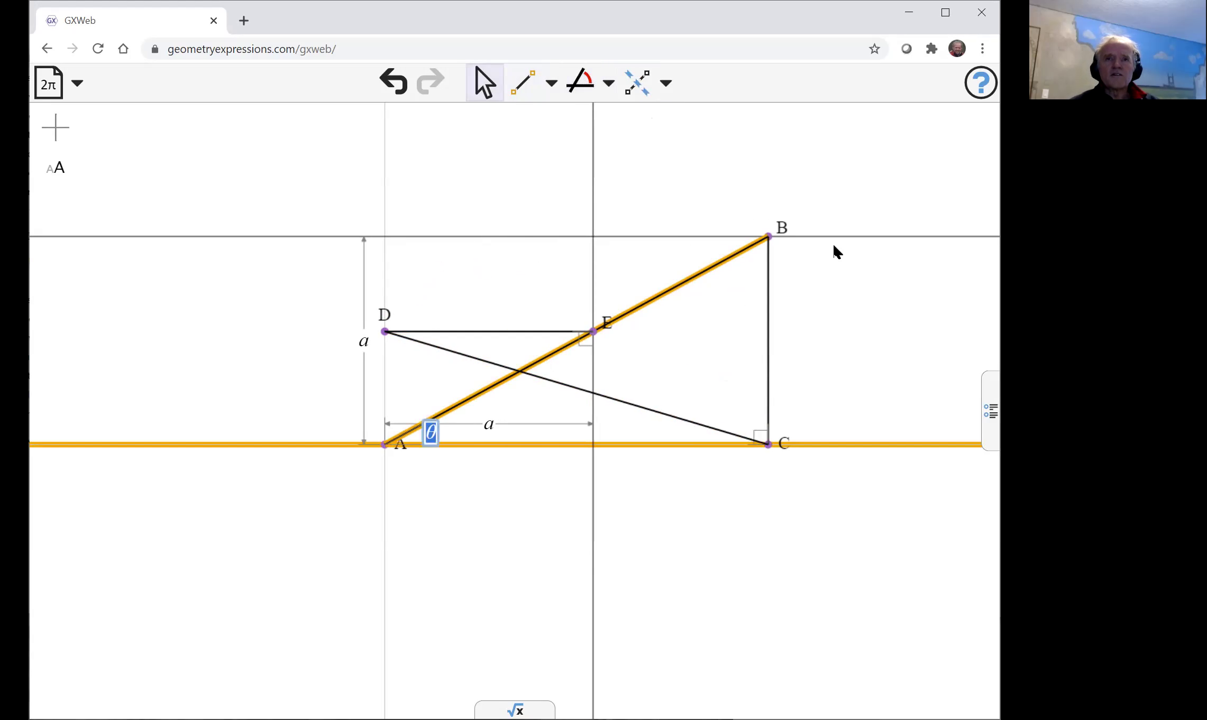
click(844, 292)
drag(769, 234, 739, 266)
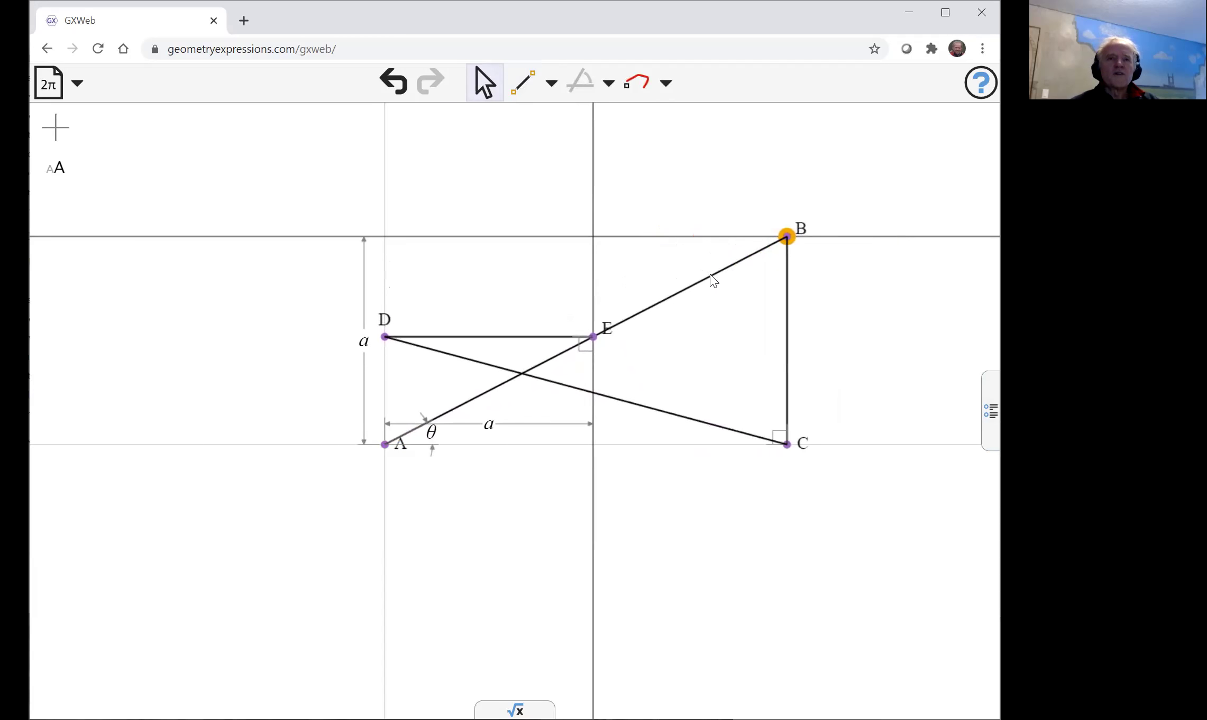
Draw a segment from point A to a point on segment CD near D.
click(522, 82)
click(431, 349)
drag(388, 443, 444, 352)
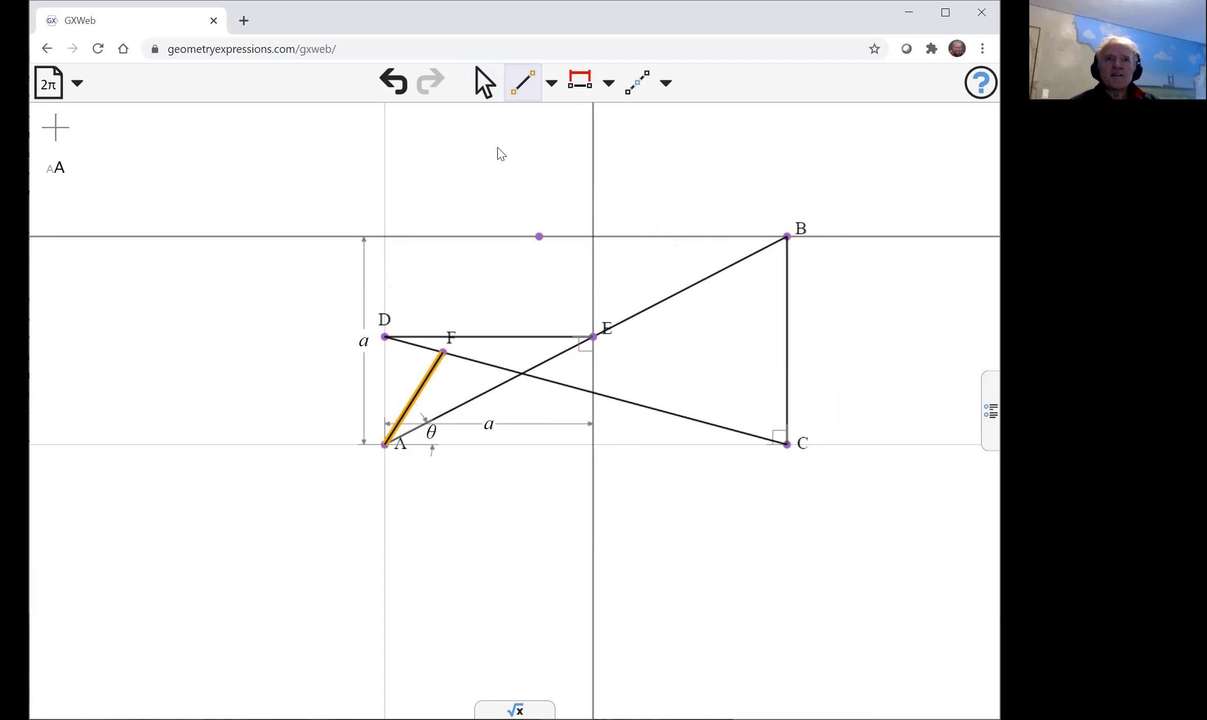
click(484, 82)
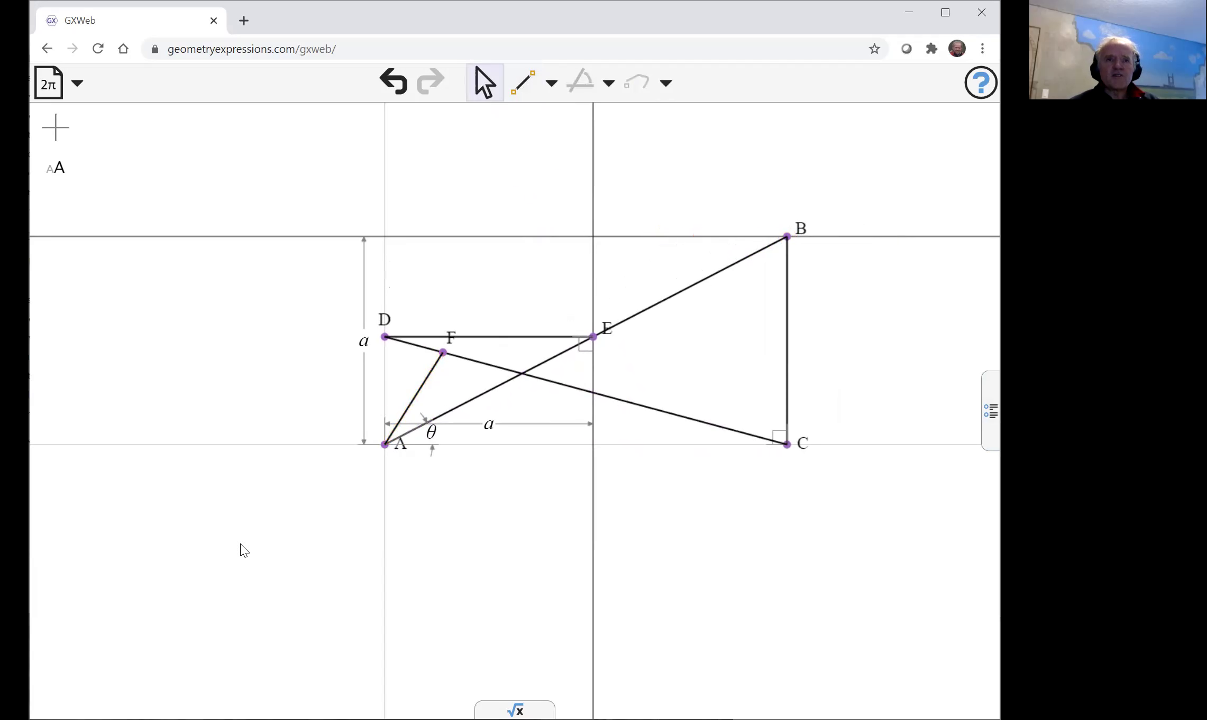
Constrain the angle between segment AF and the y-axis to θ.
click(413, 396)
shift+click(385, 373)
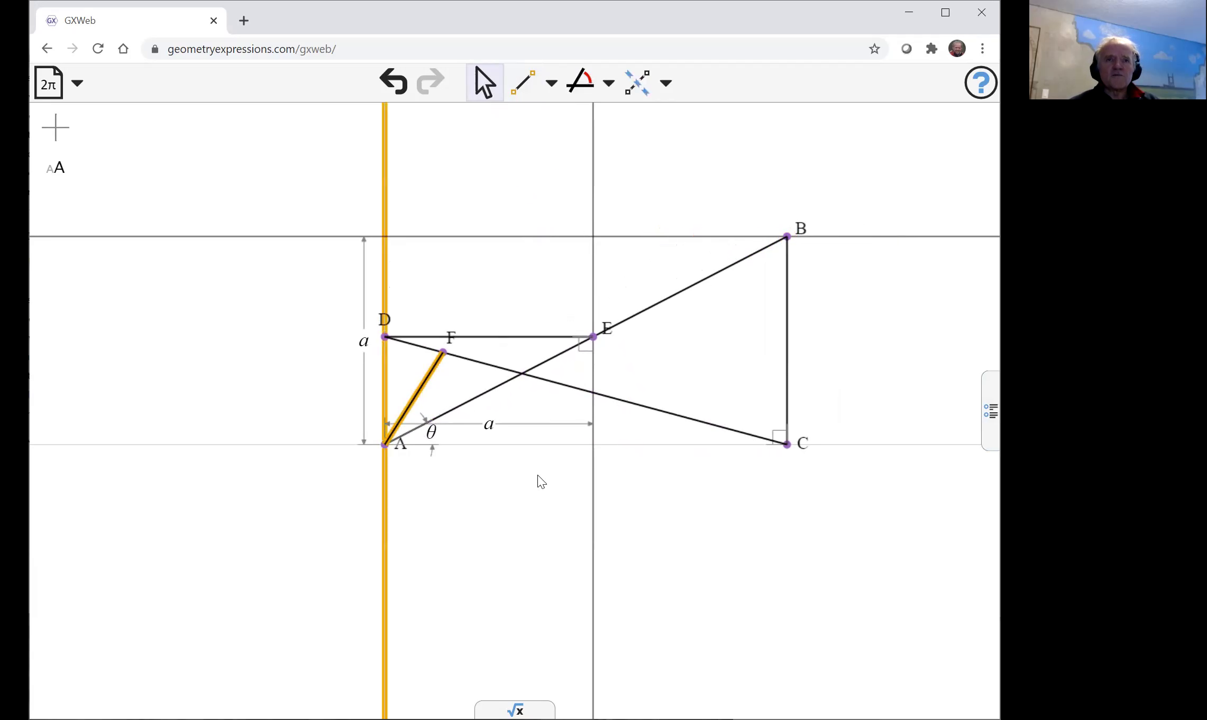
click(583, 84)
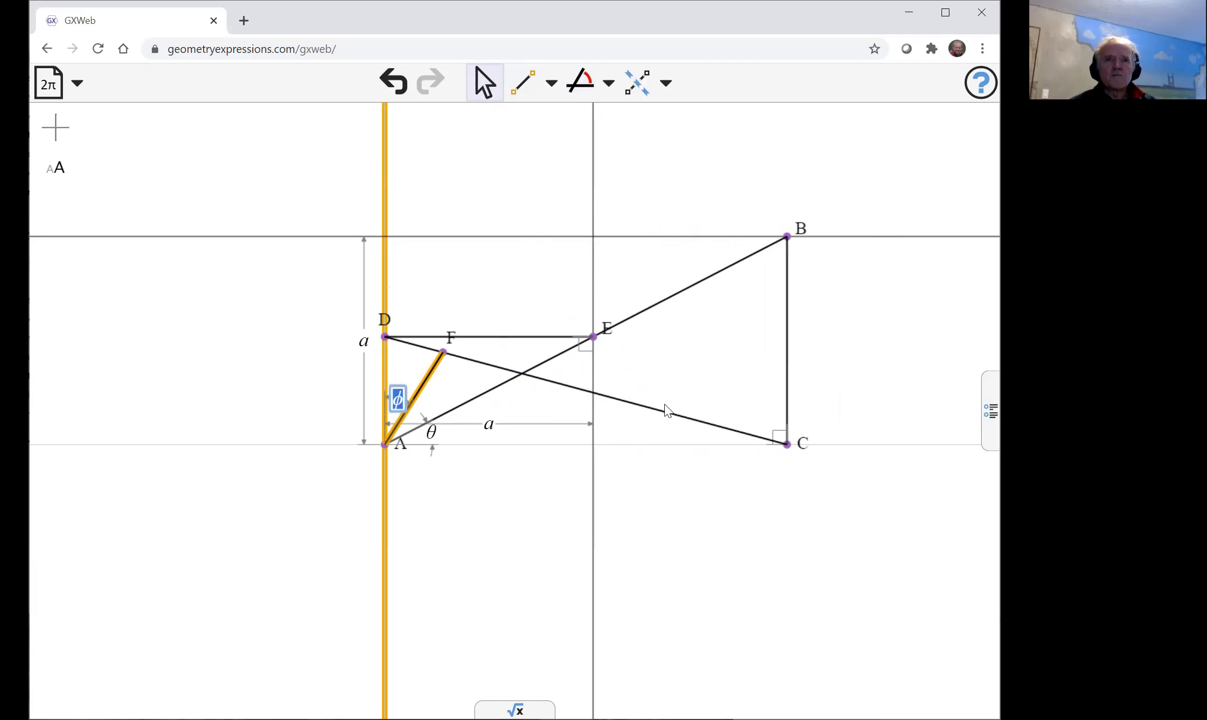
text(theta)
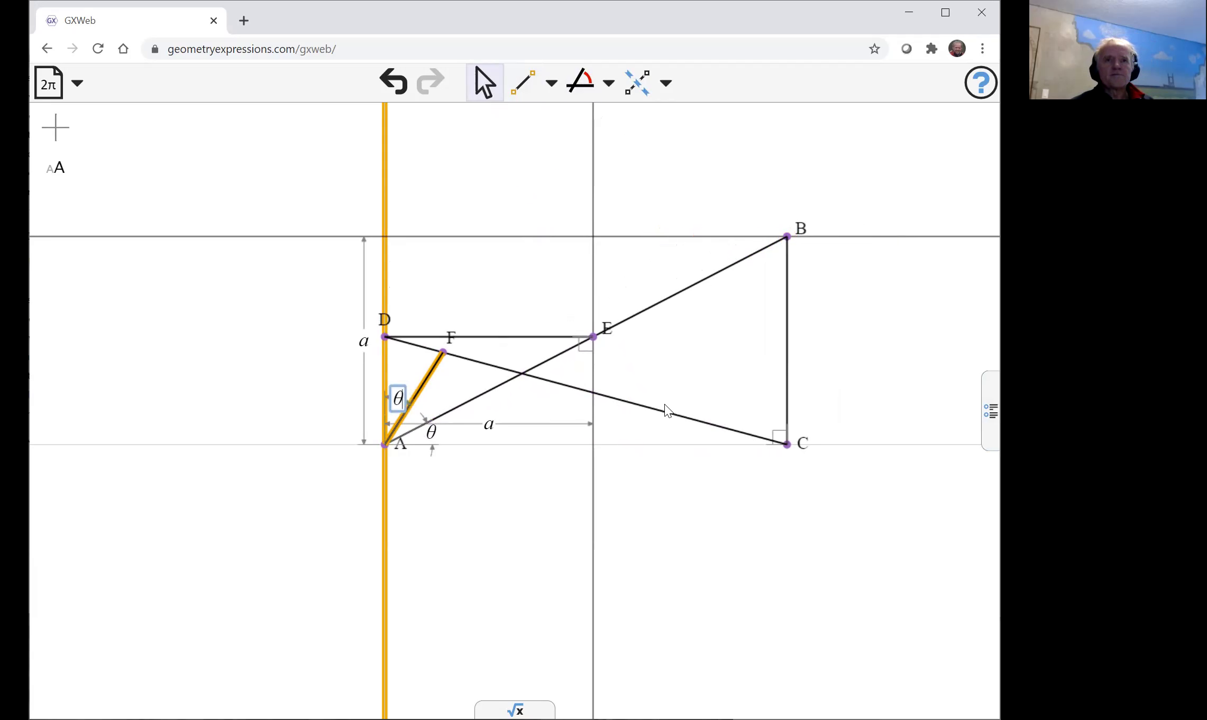
click(549, 539)
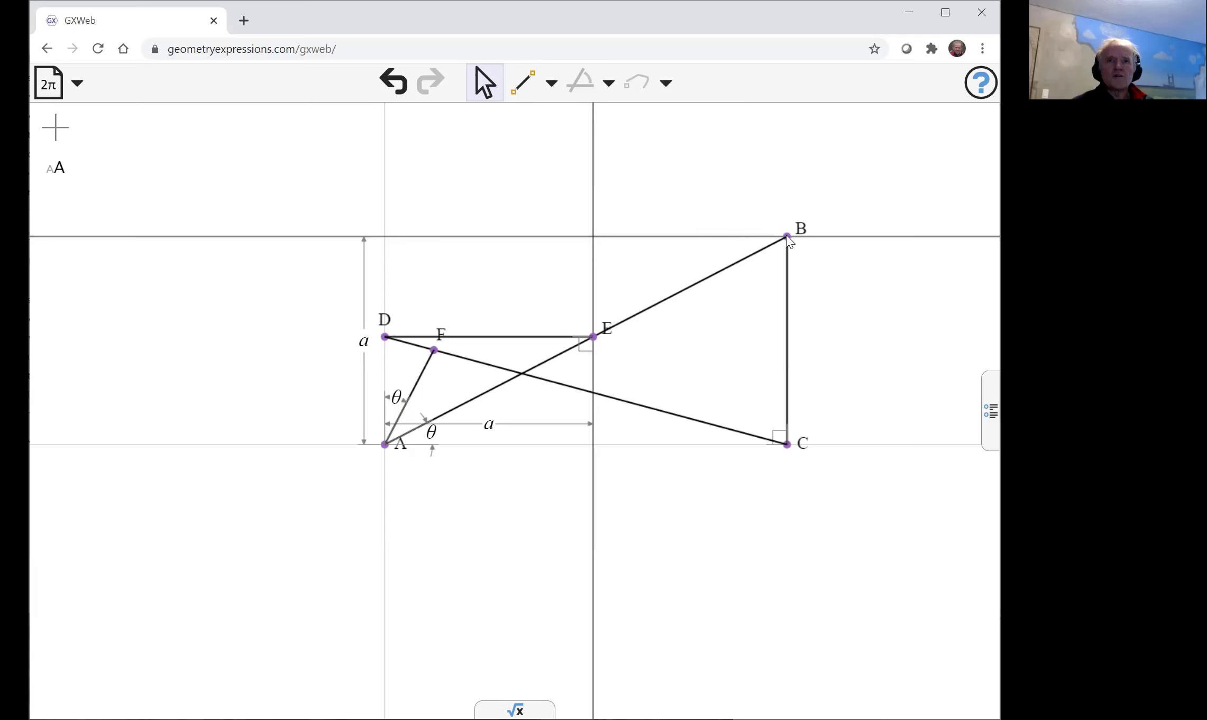
Move point B along the horizontal line closer to E, and create the locus of point F with θ as the varying parameter.
drag(784, 233, 670, 311)
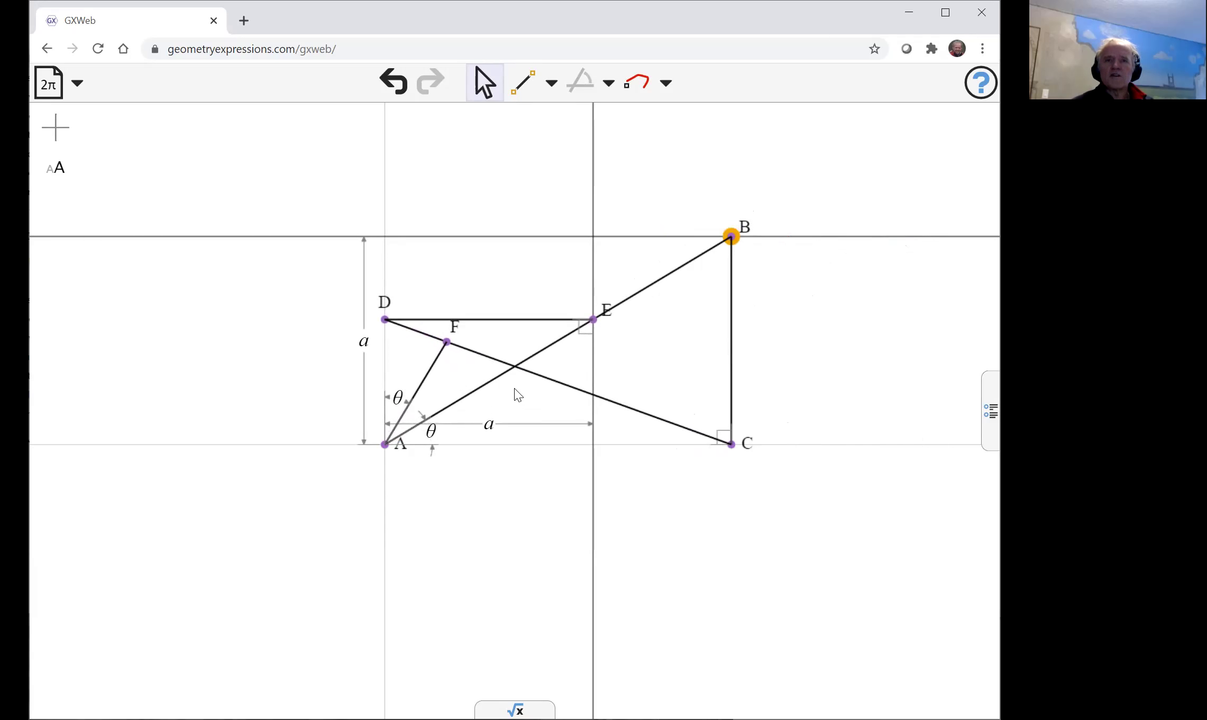
click(448, 342)
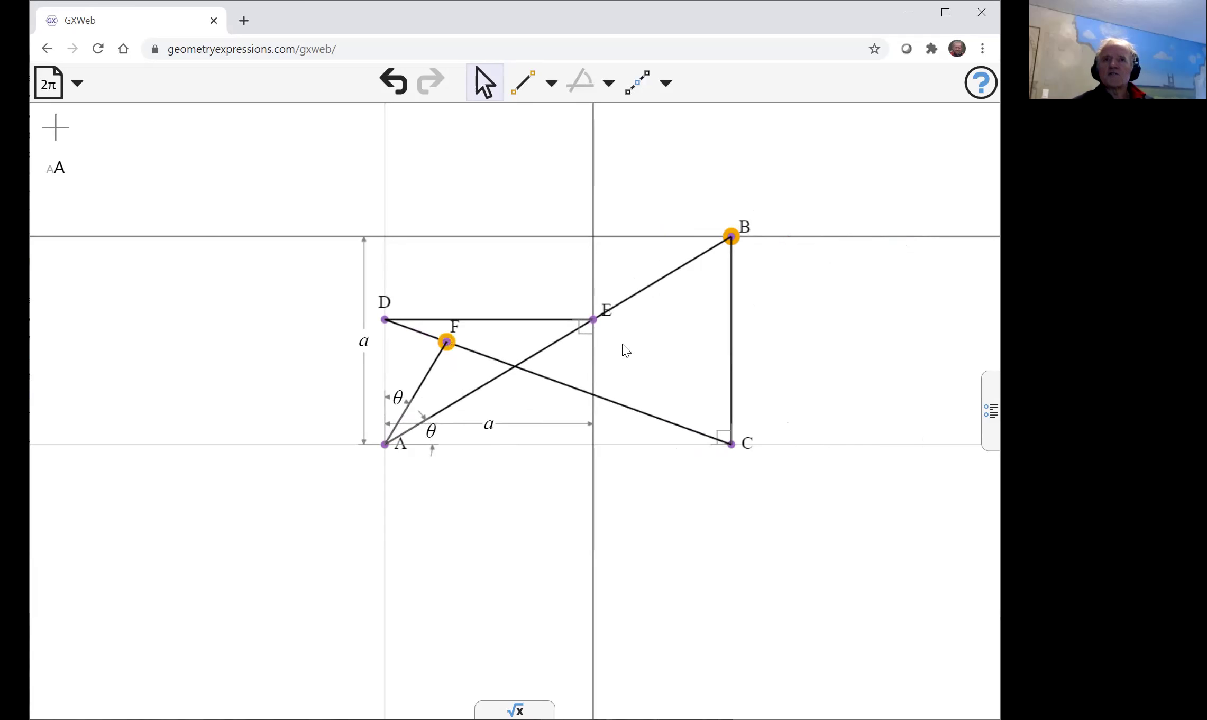
click(665, 83)
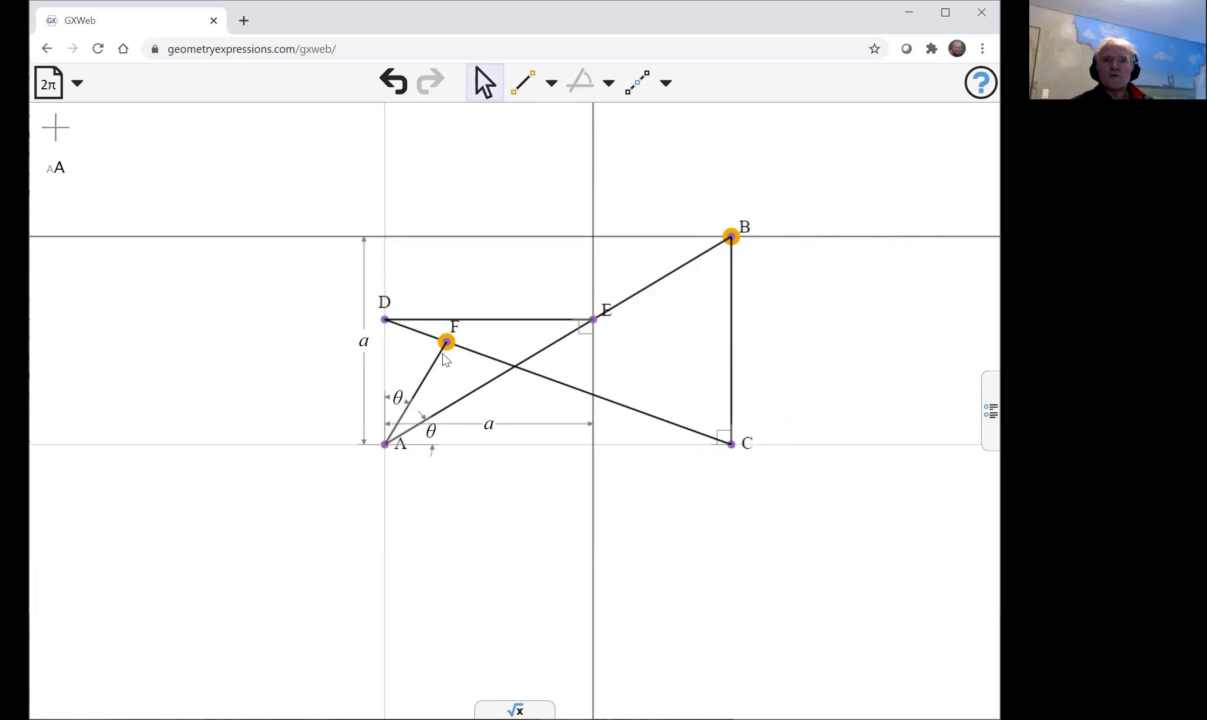
click(814, 313)
click(446, 343)
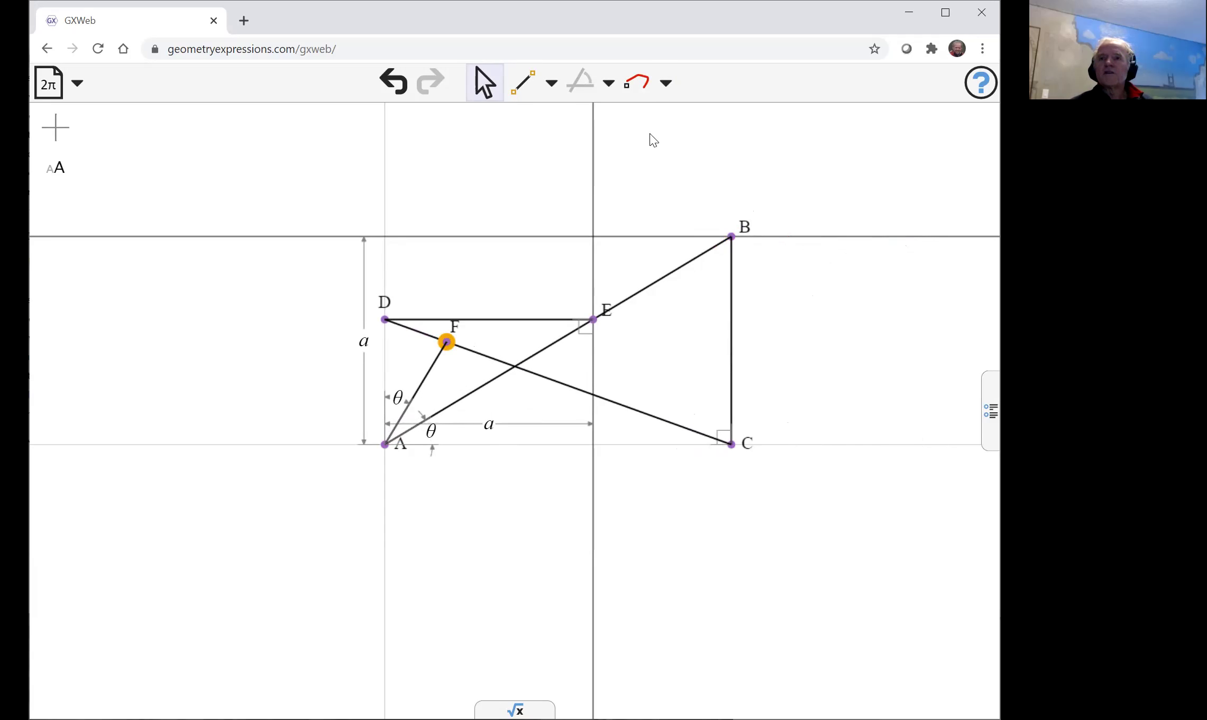
click(639, 93)
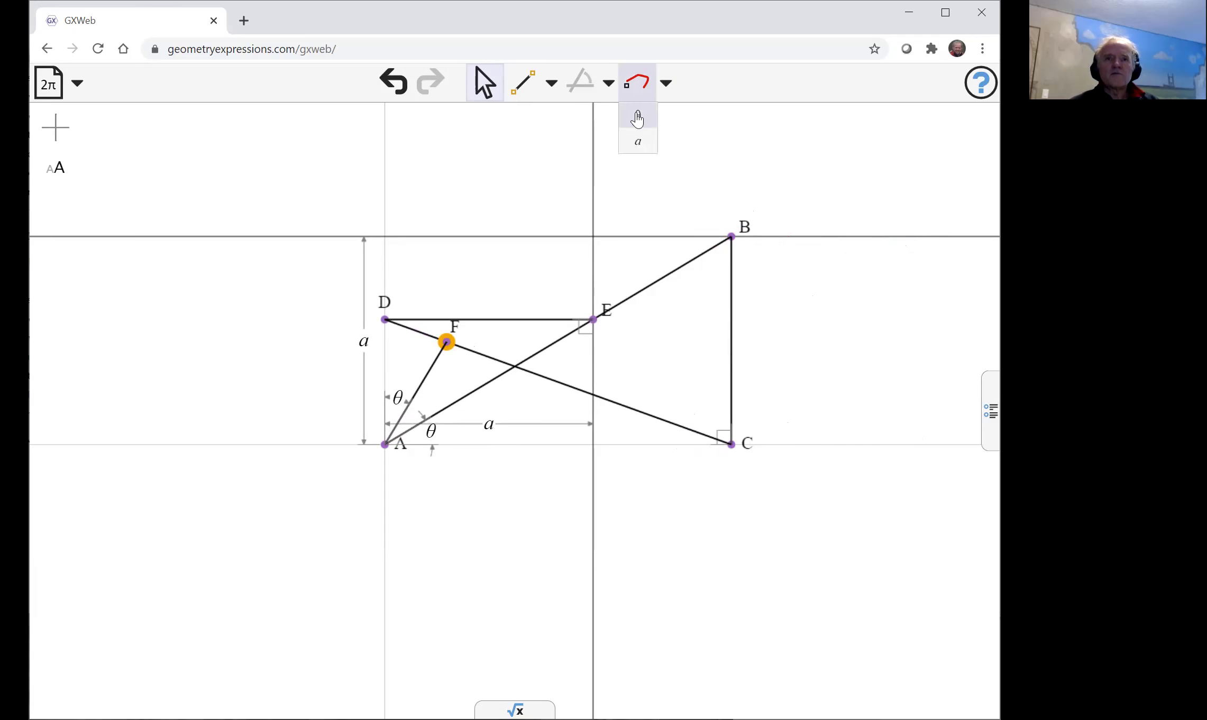
click(639, 116)
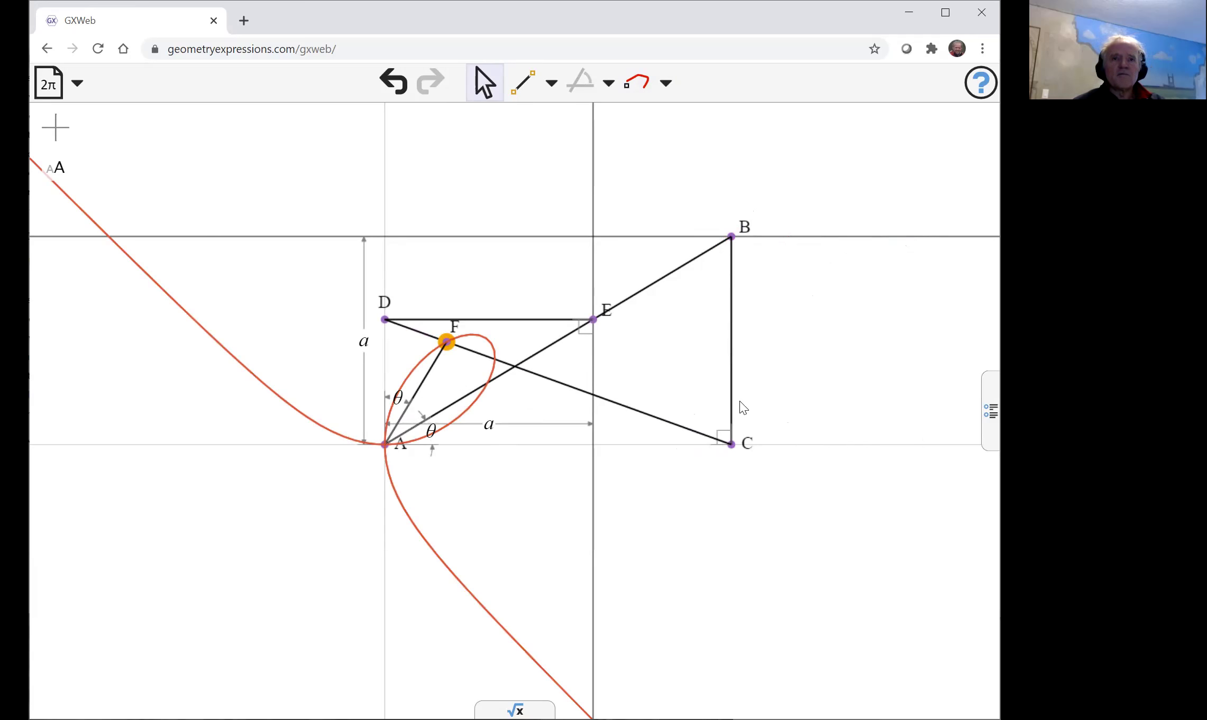
Compute the implicit equation of the locus curve by evaluating equation(K0).
drag(769, 521, 772, 470)
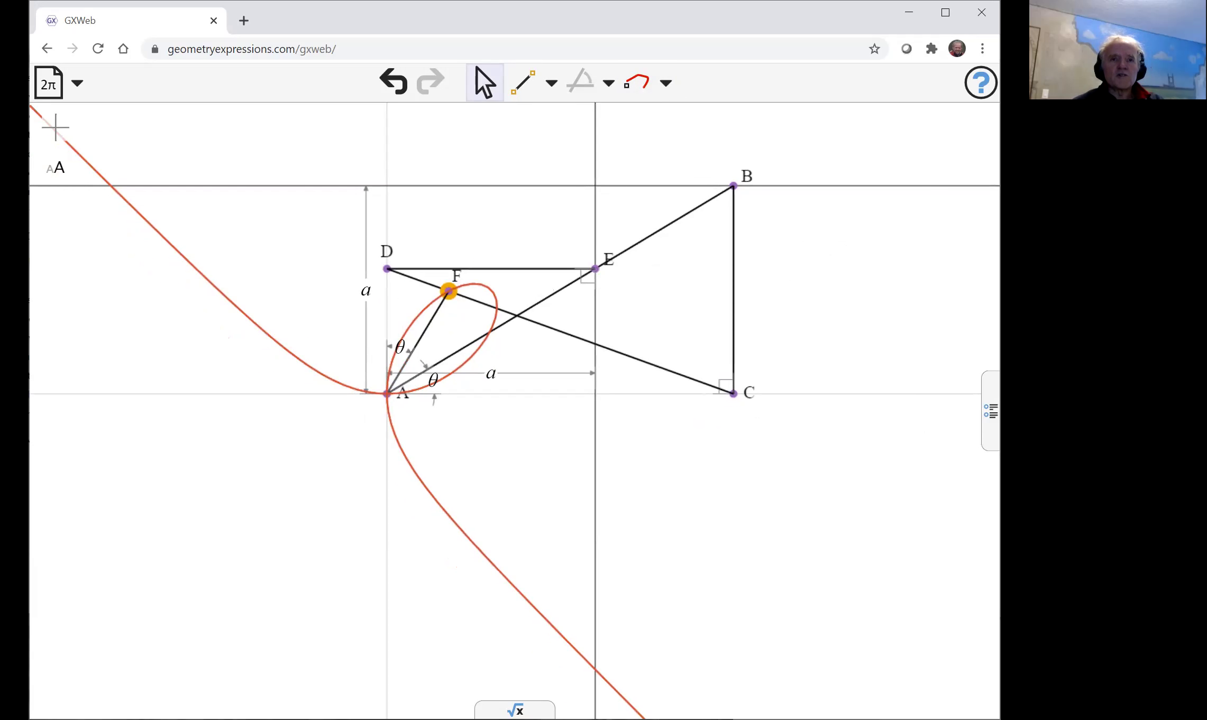
click(516, 710)
click(46, 495)
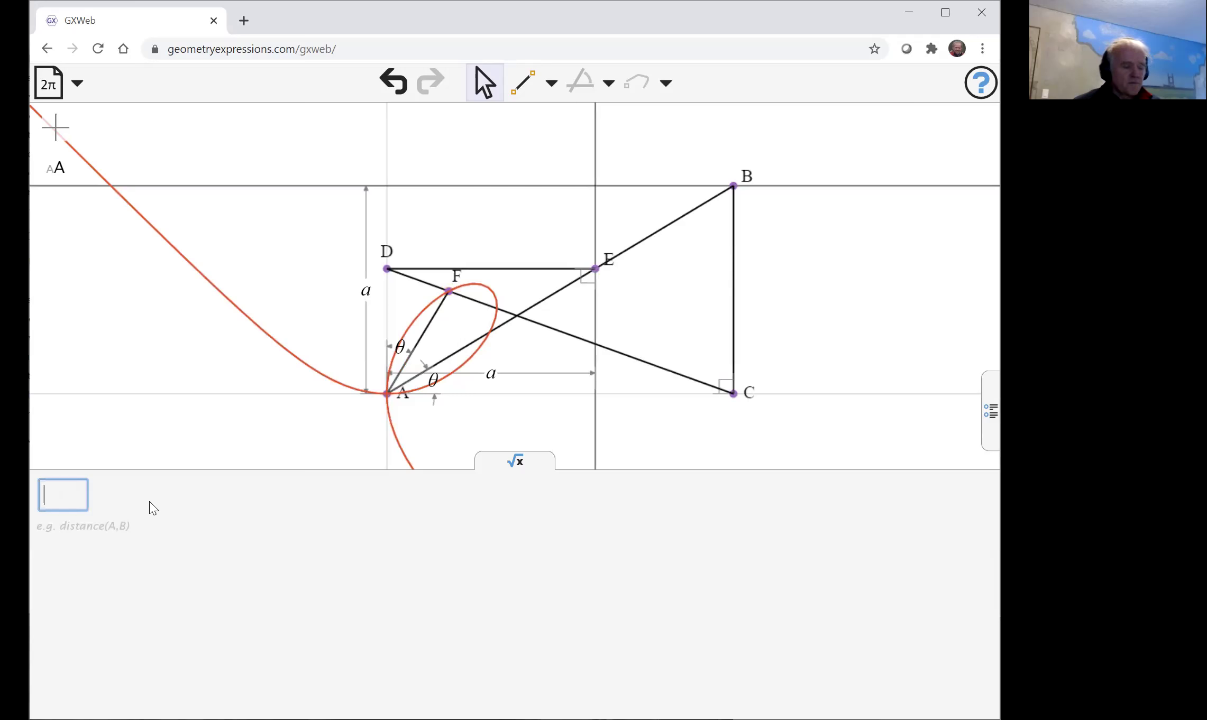
text(equation()
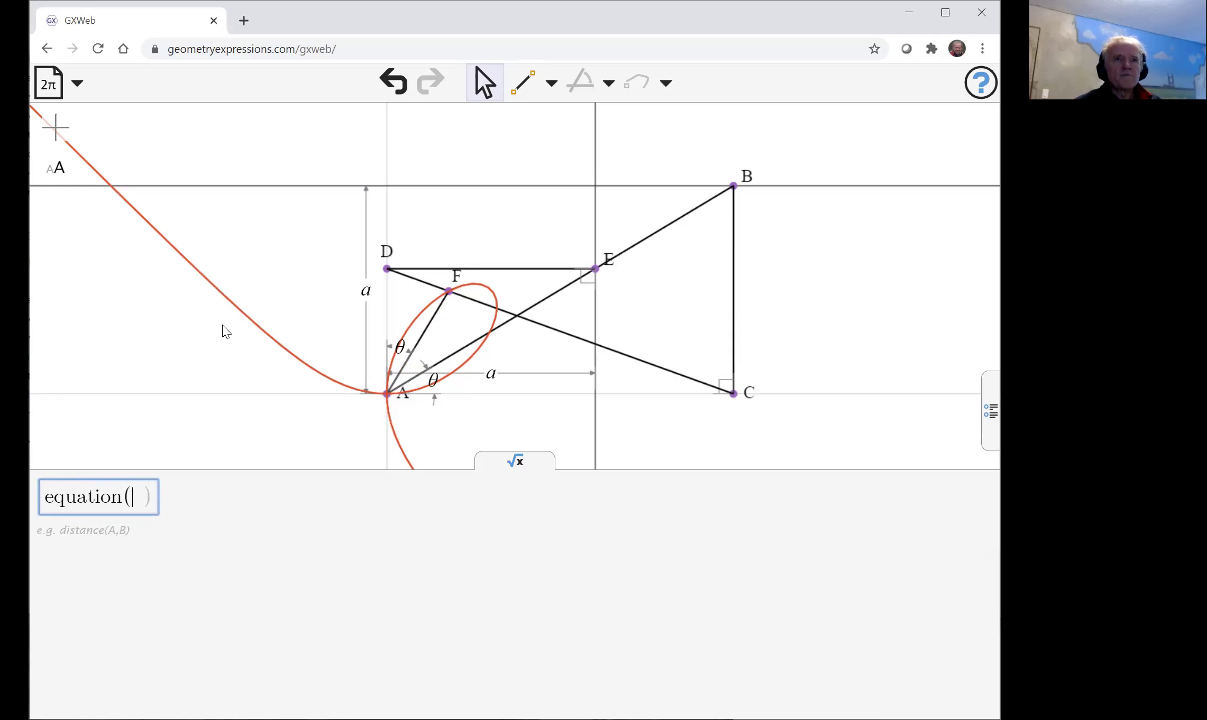
click(253, 315)
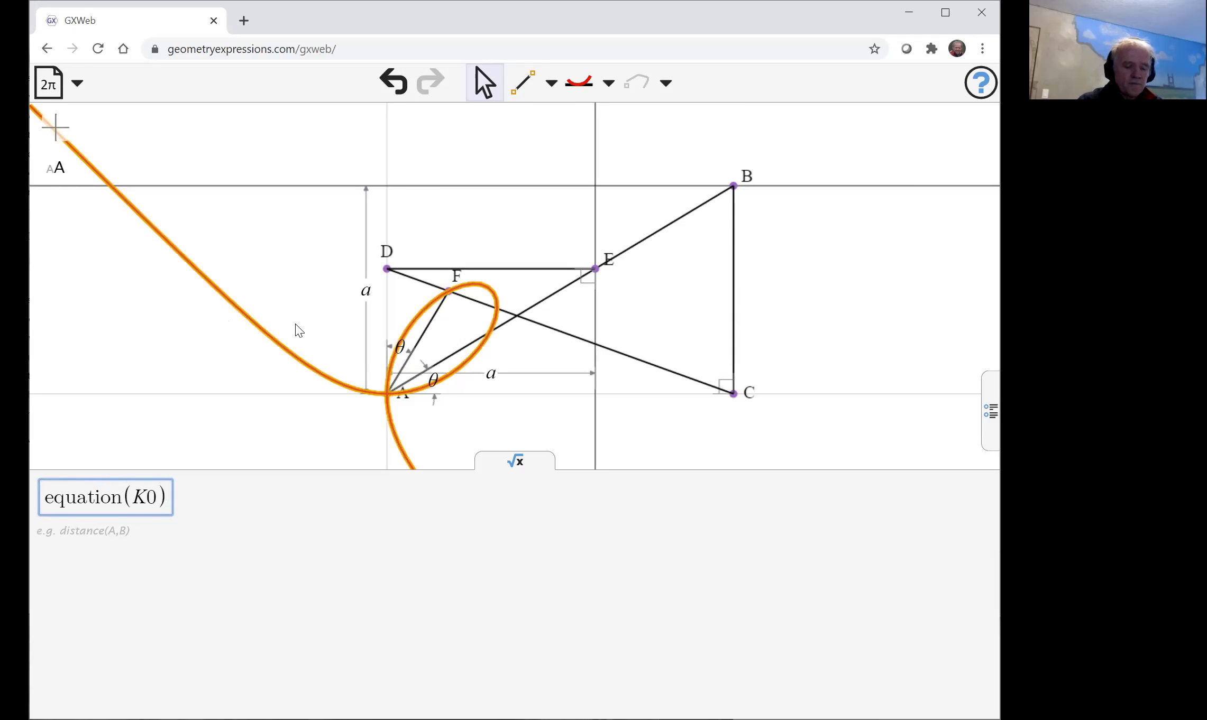
key(Return)
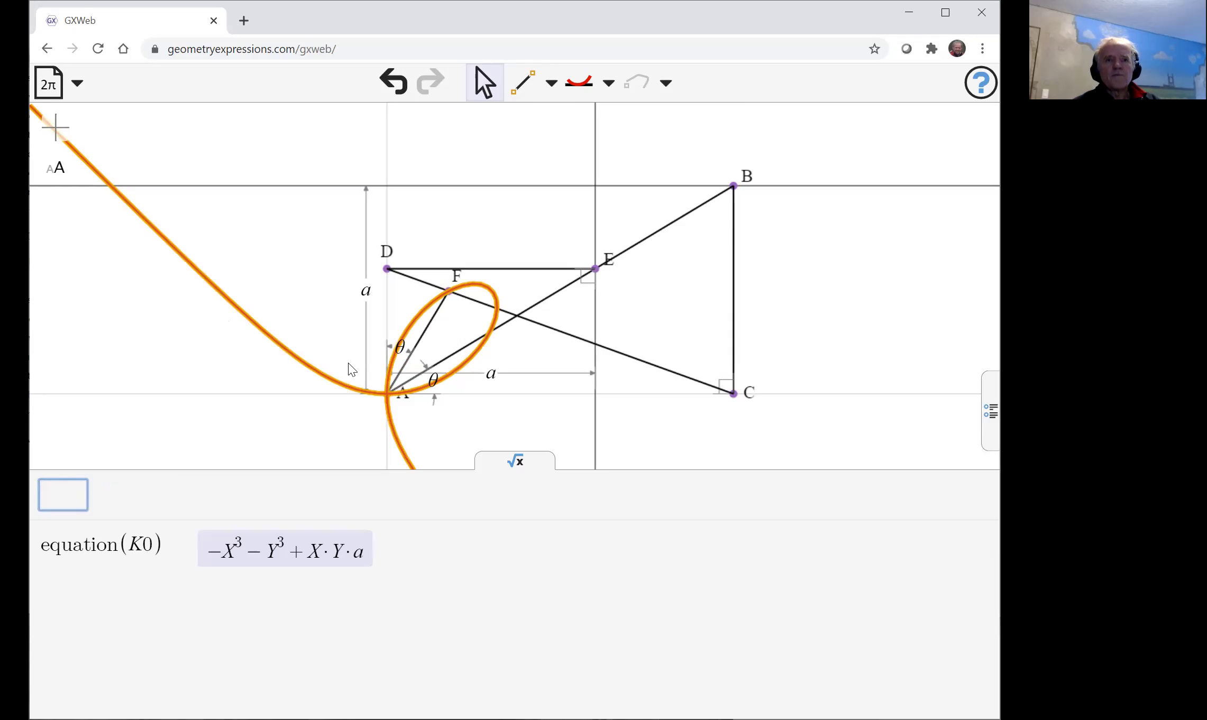
mouse_move(275, 553)
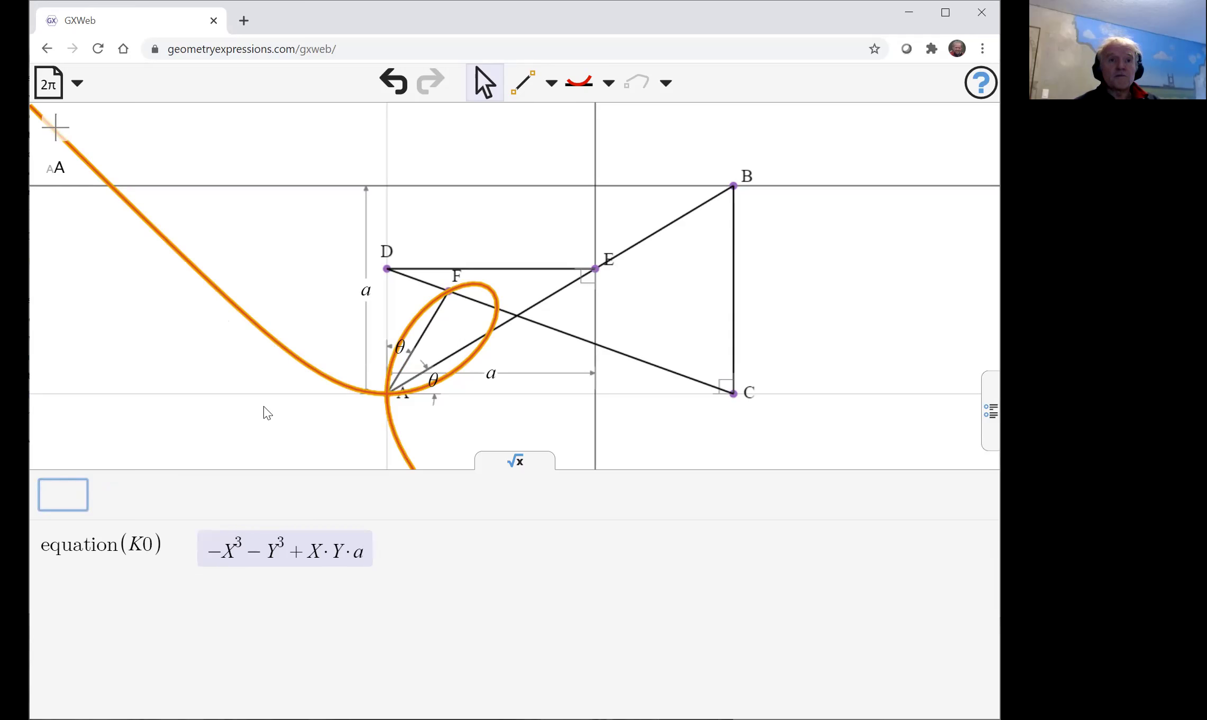
click(155, 318)
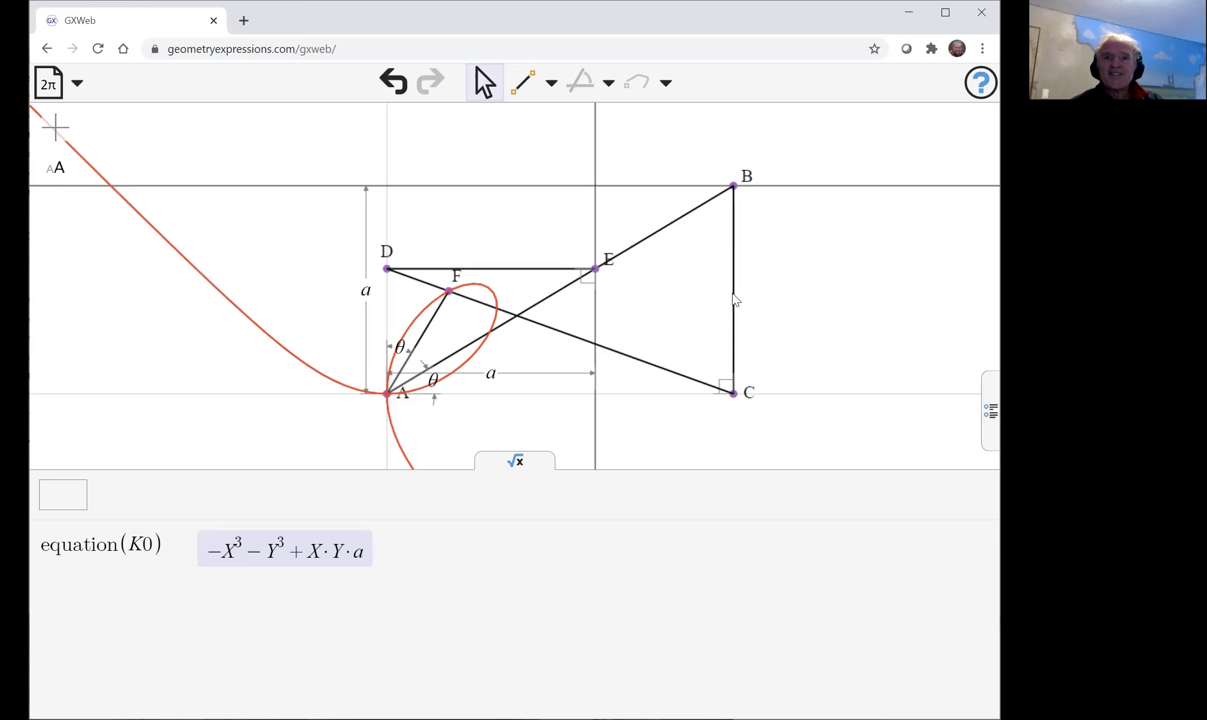
Show the variables and animate θ between 0 and 6.283 to watch point F travel along the locus, then stop the animation.
click(991, 409)
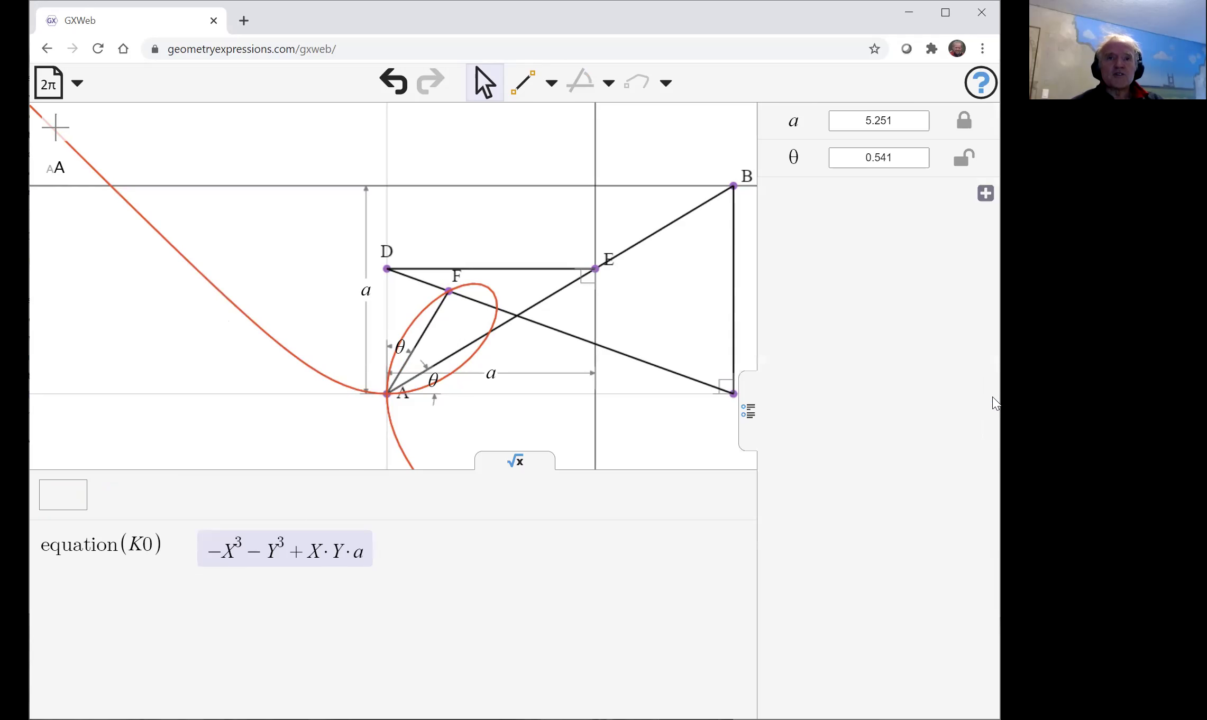
click(827, 159)
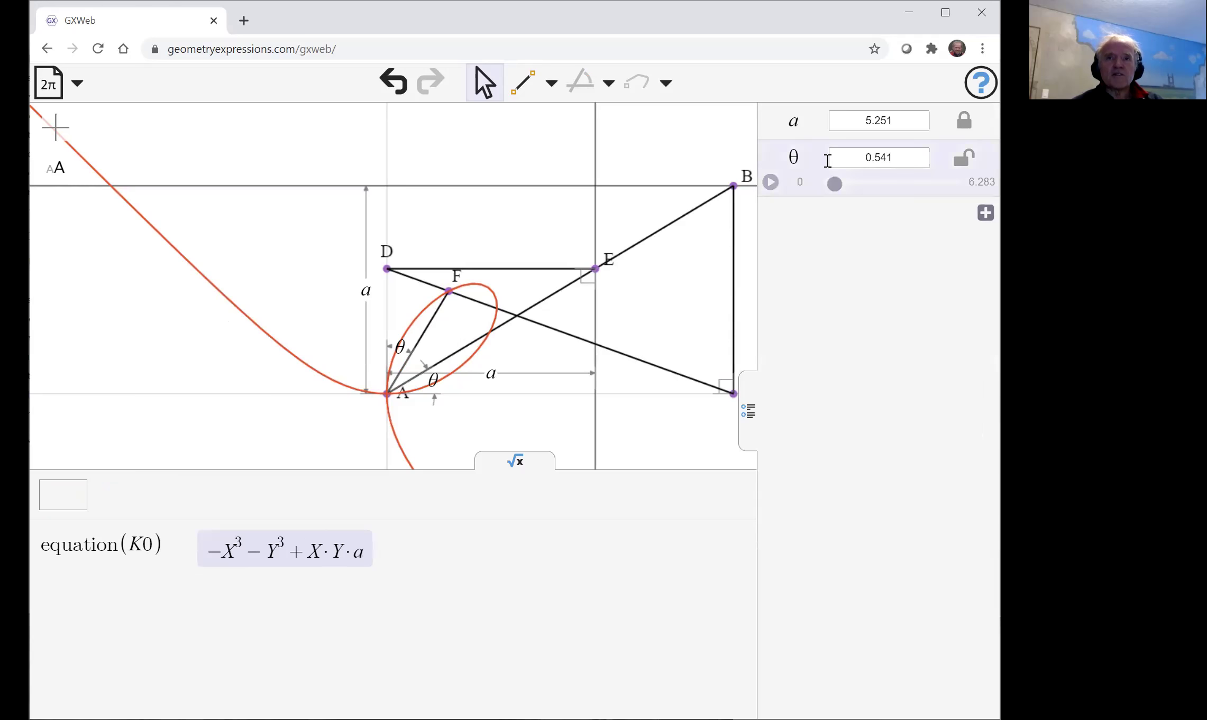
click(769, 185)
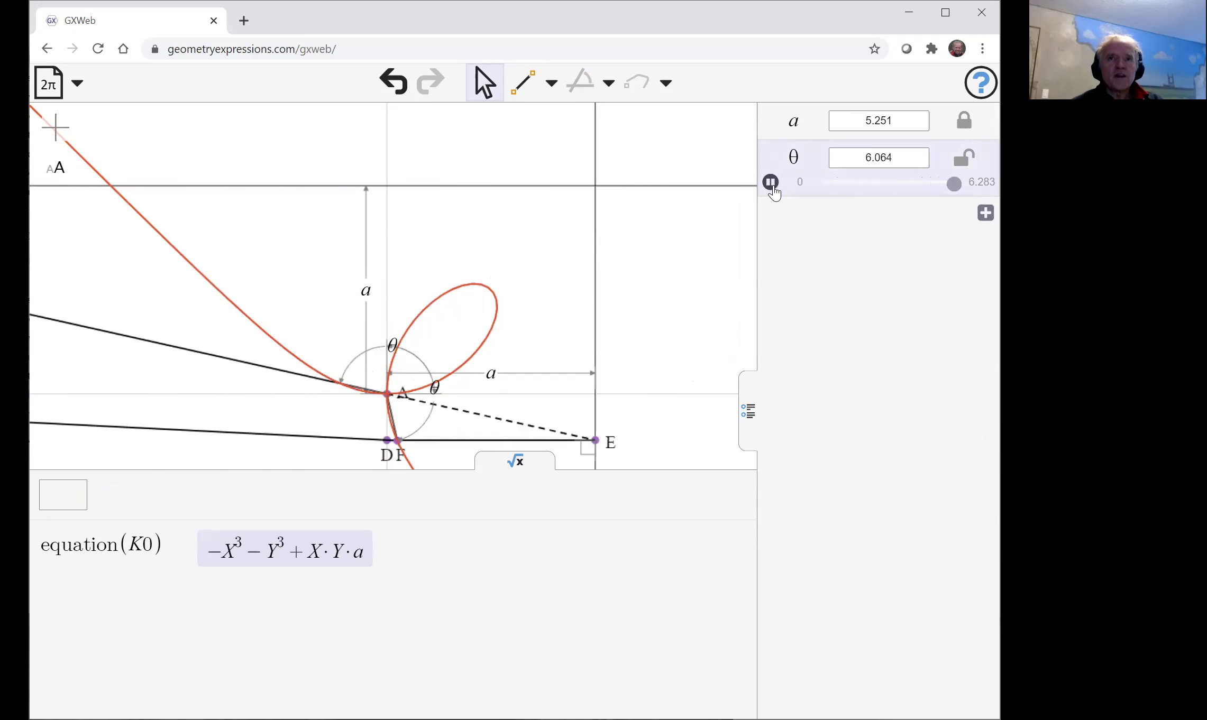
click(771, 186)
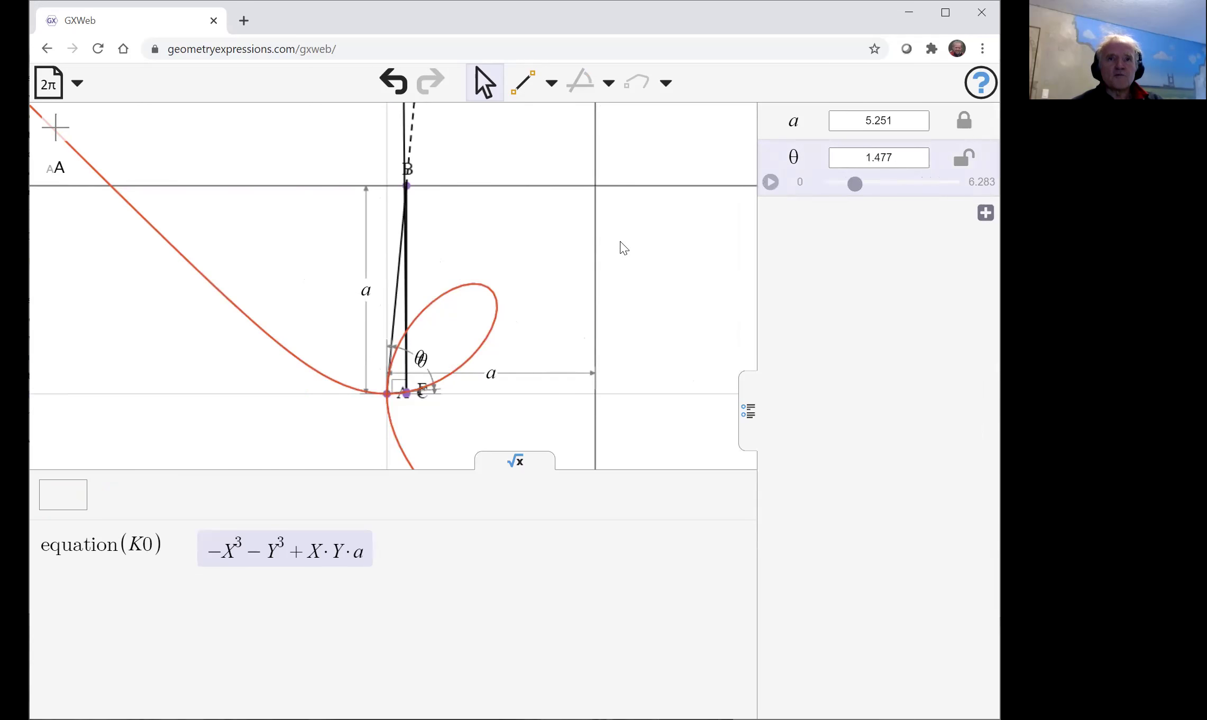
click(770, 183)
click(770, 183)
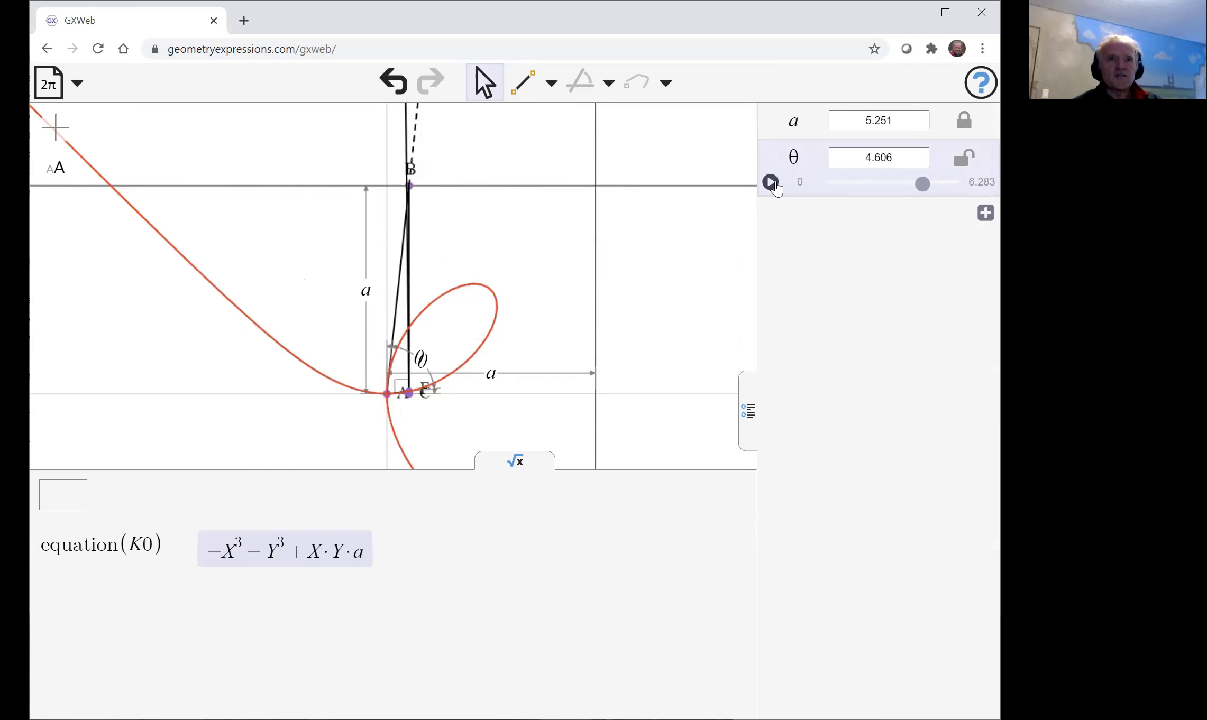
Vary θ manually to move point F around the loop of the curve, ending at 0.486.
drag(923, 184, 817, 191)
right_click(836, 191)
click(808, 192)
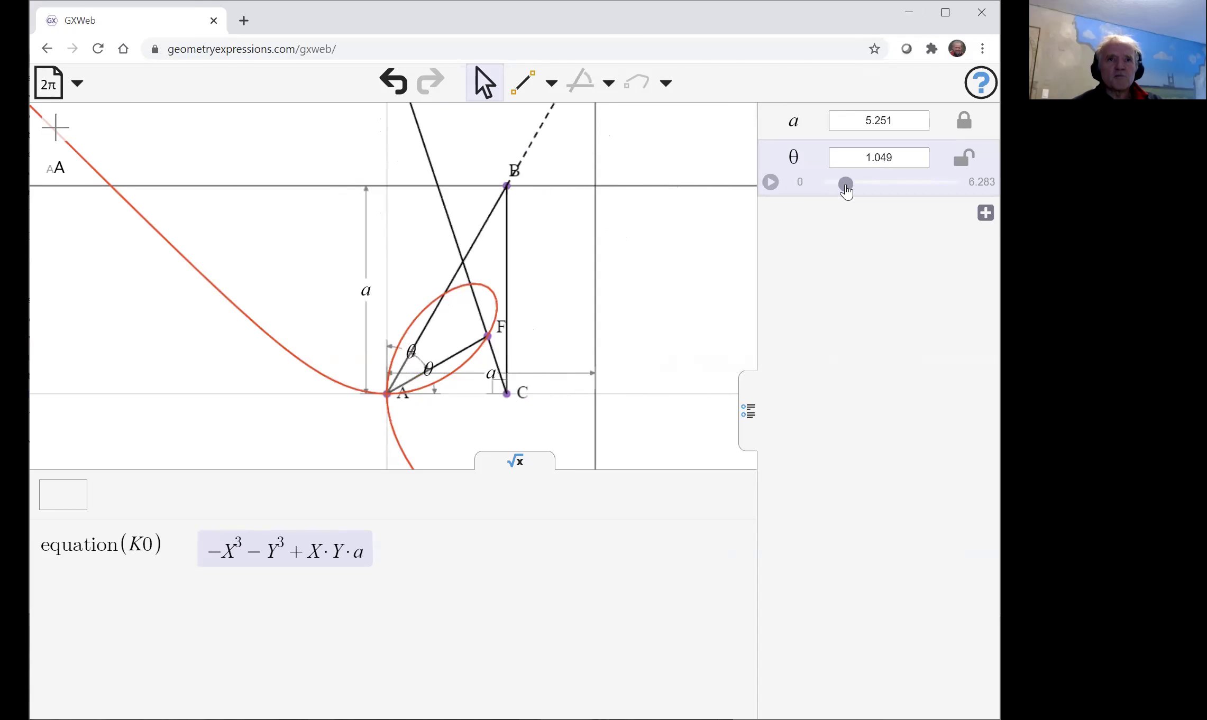
drag(847, 192, 834, 206)
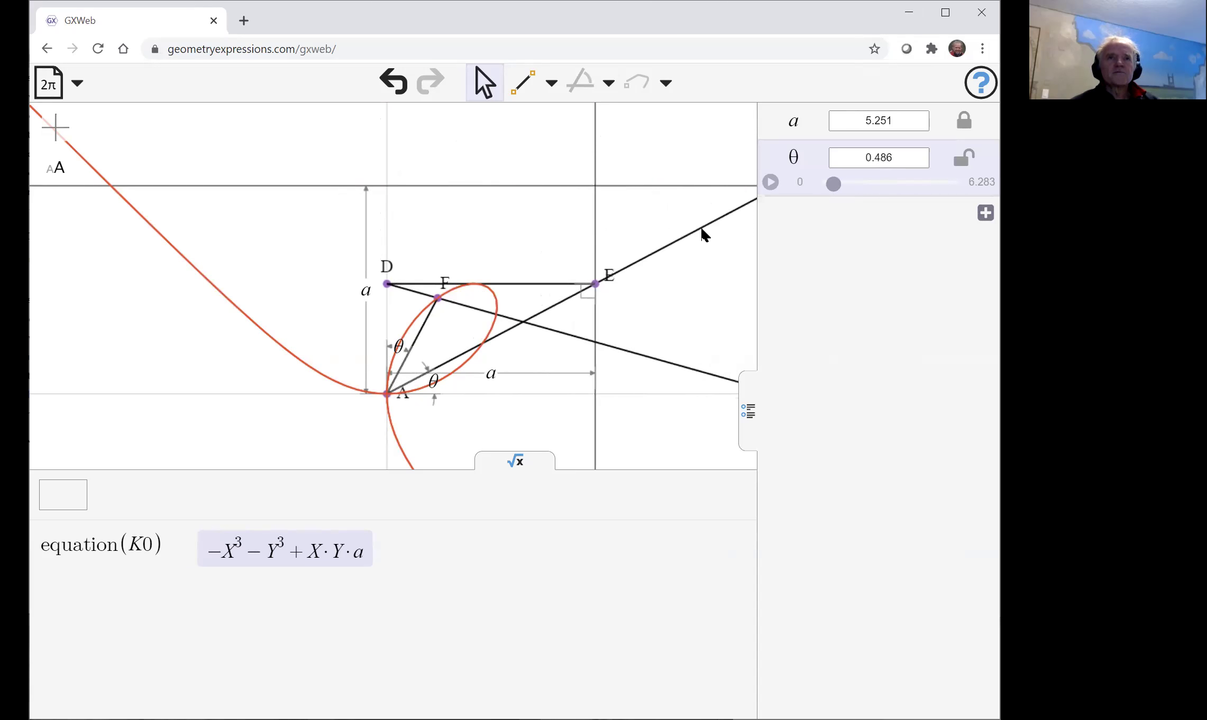